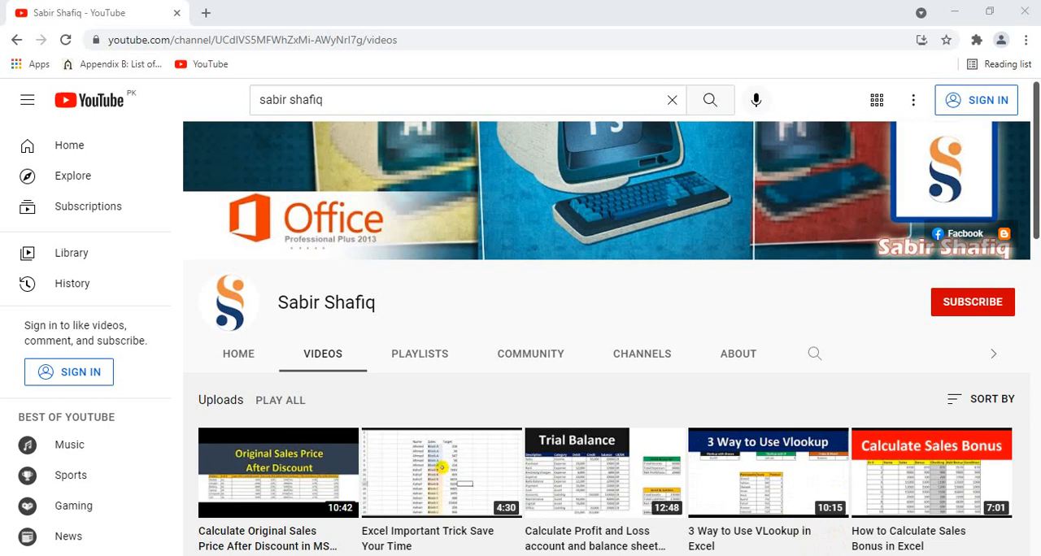
pyautogui.click(973, 301)
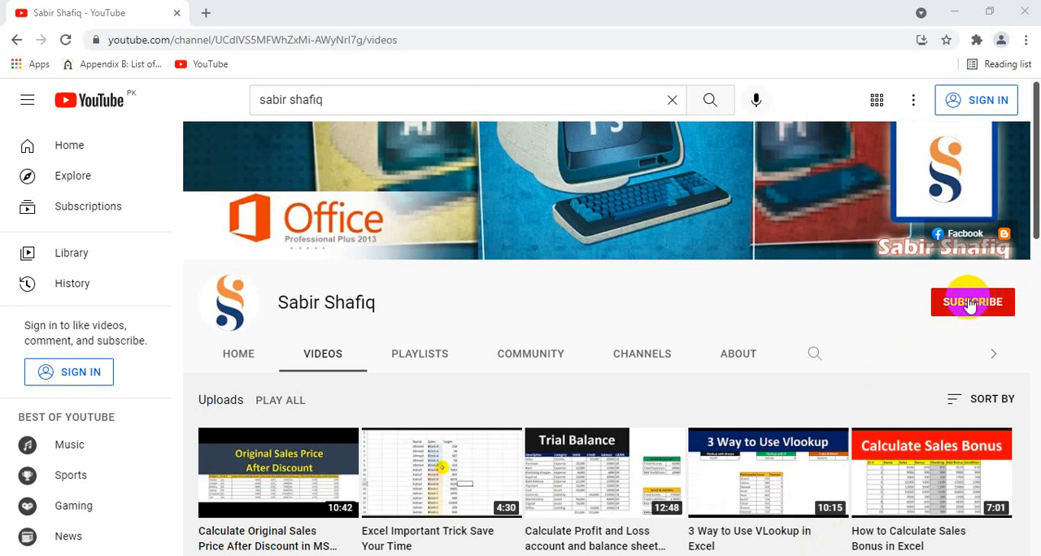
pyautogui.click(974, 302)
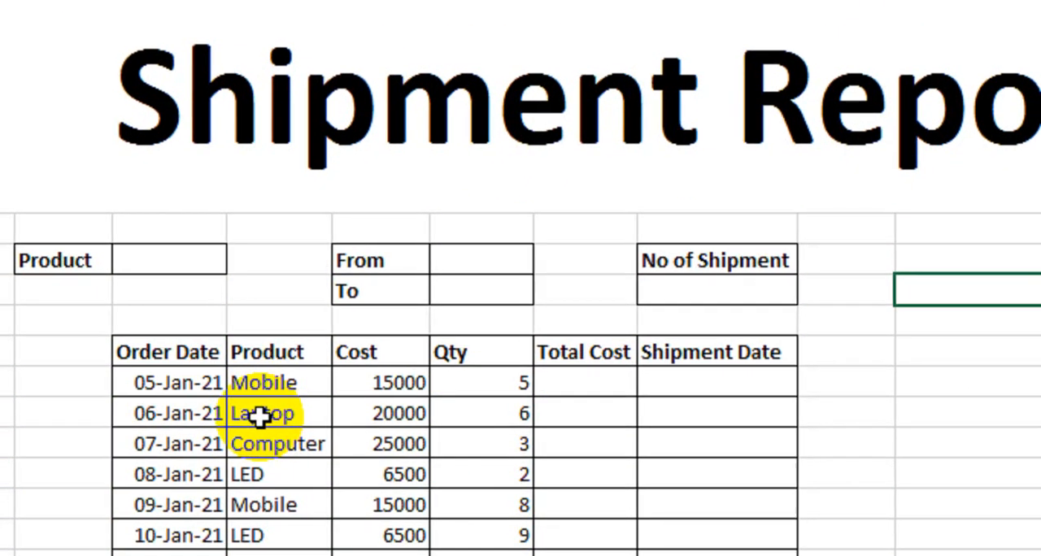
# Review the shipment table's Order Date, Product, Cost and Qty entries and its Total Cost and Shipment Date columns
pyautogui.moveTo(178, 353); pyautogui.dragTo(172, 545)
pyautogui.moveTo(259, 498); pyautogui.dragTo(267, 398)
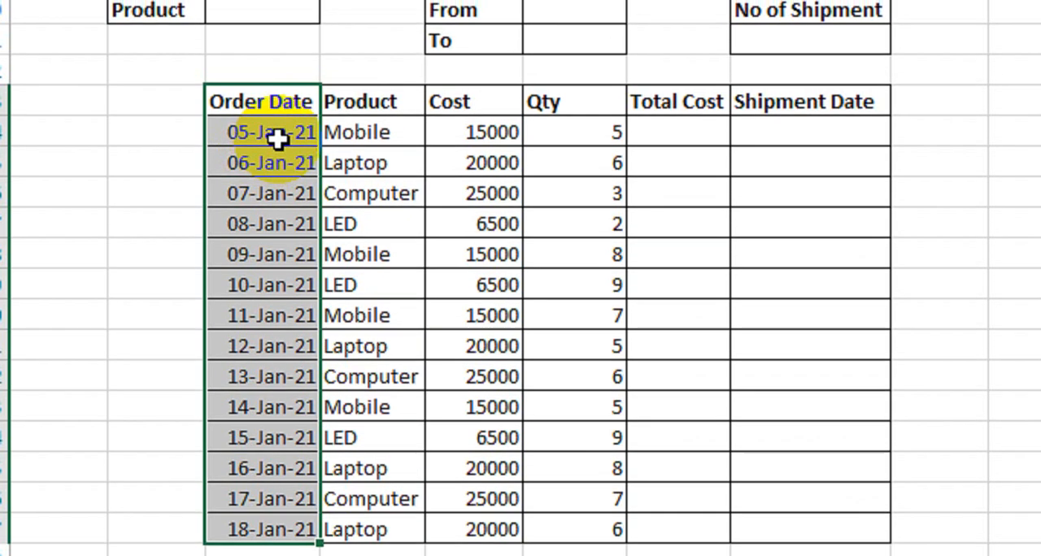
pyautogui.click(272, 124)
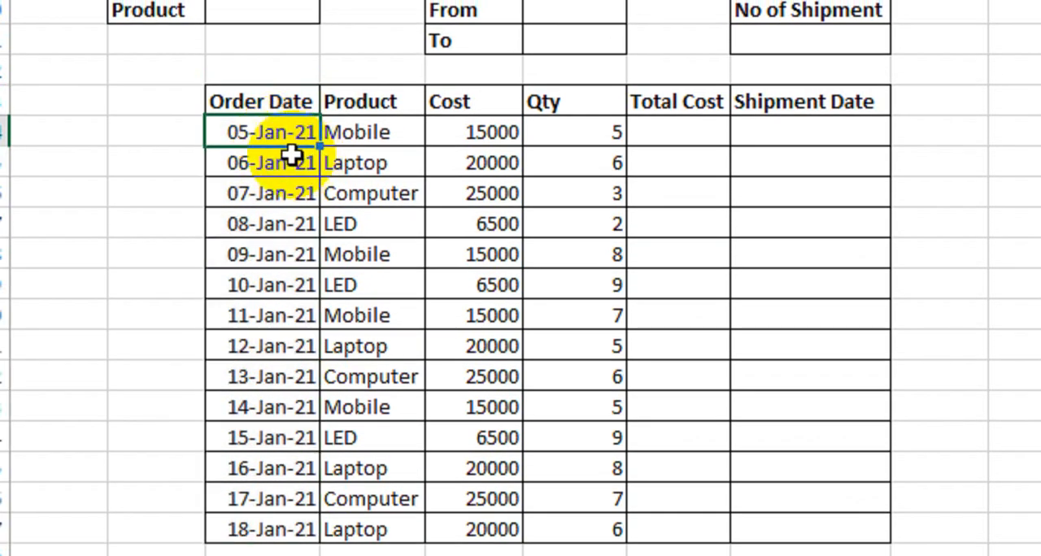
pyautogui.click(275, 162)
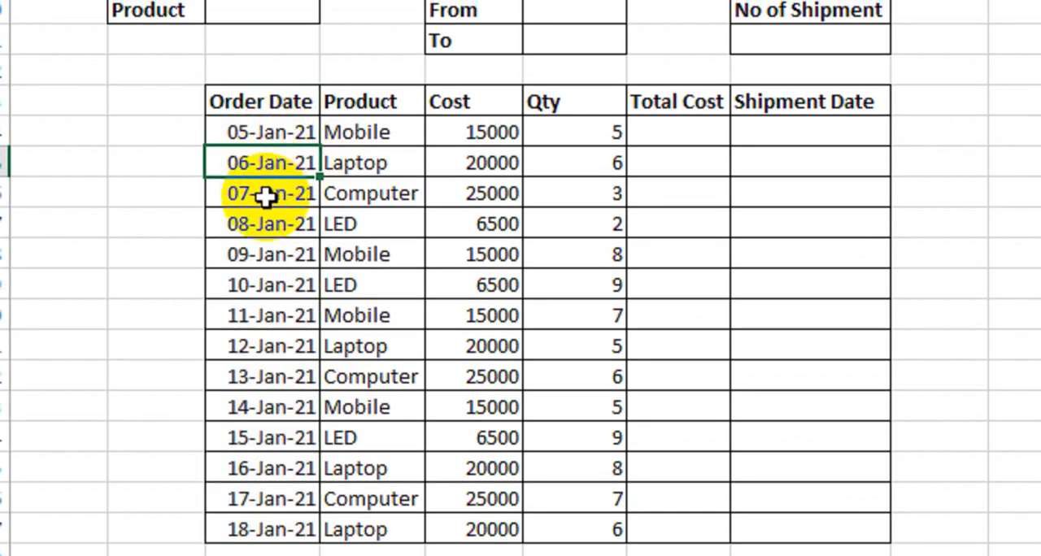
pyautogui.click(266, 193)
pyautogui.click(266, 224)
pyautogui.click(265, 314)
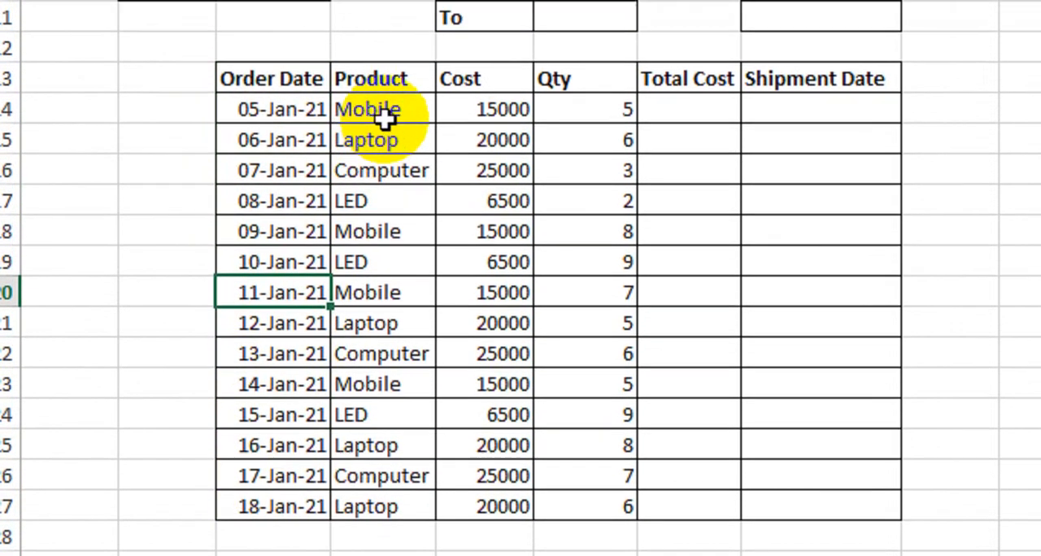
pyautogui.moveTo(386, 61); pyautogui.dragTo(385, 88)
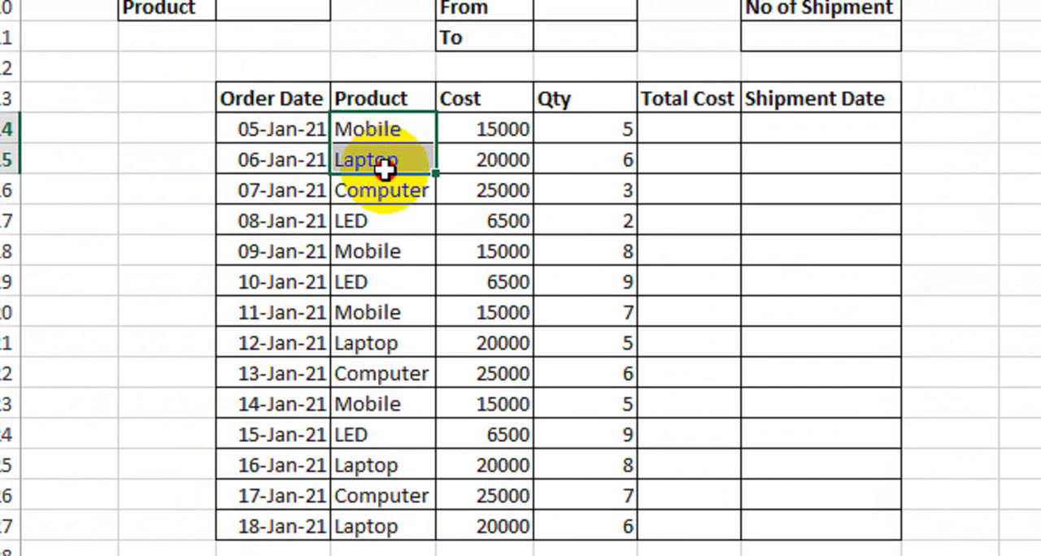
pyautogui.moveTo(385, 169); pyautogui.dragTo(384, 208)
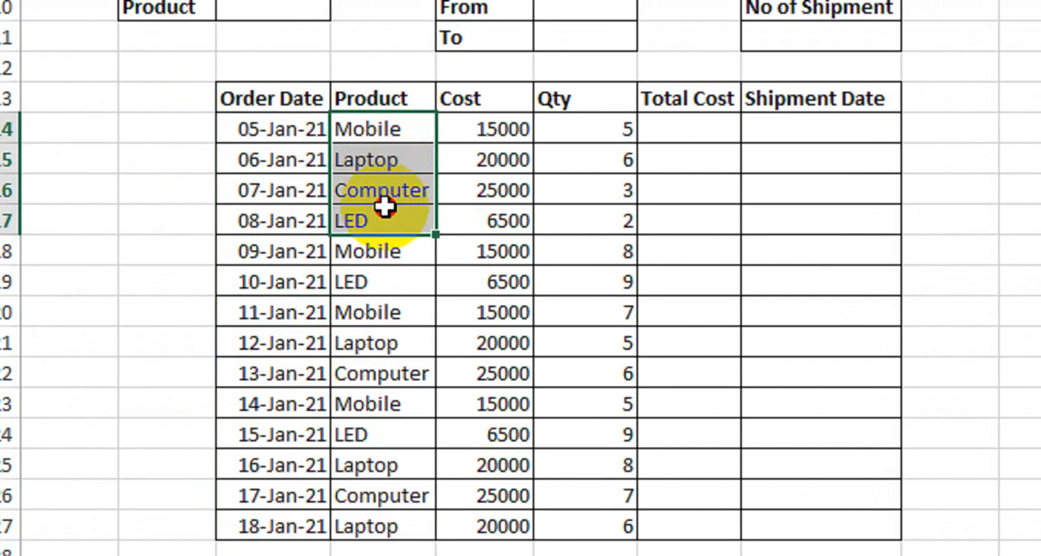
pyautogui.moveTo(385, 207); pyautogui.dragTo(383, 207)
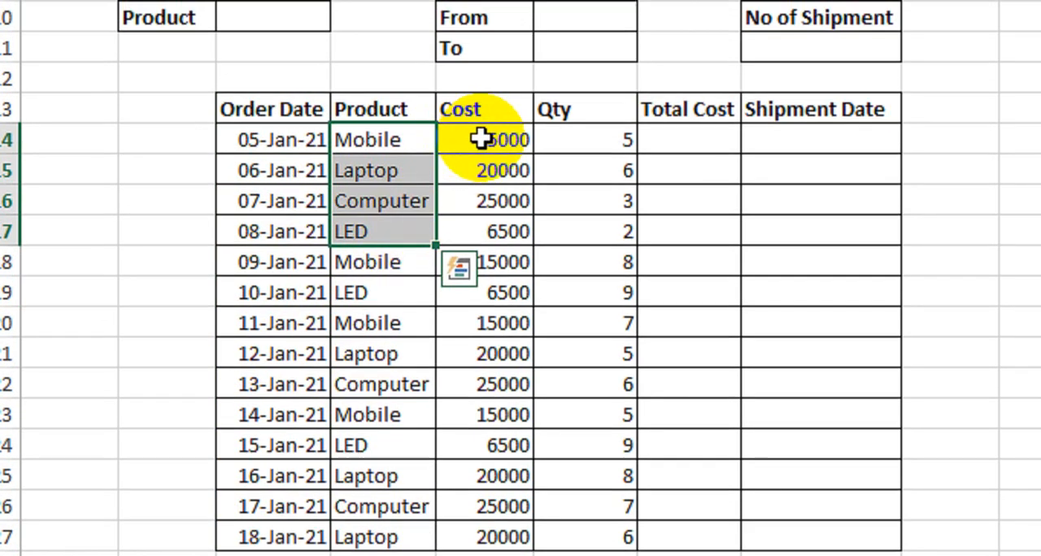
pyautogui.moveTo(481, 137); pyautogui.dragTo(495, 230)
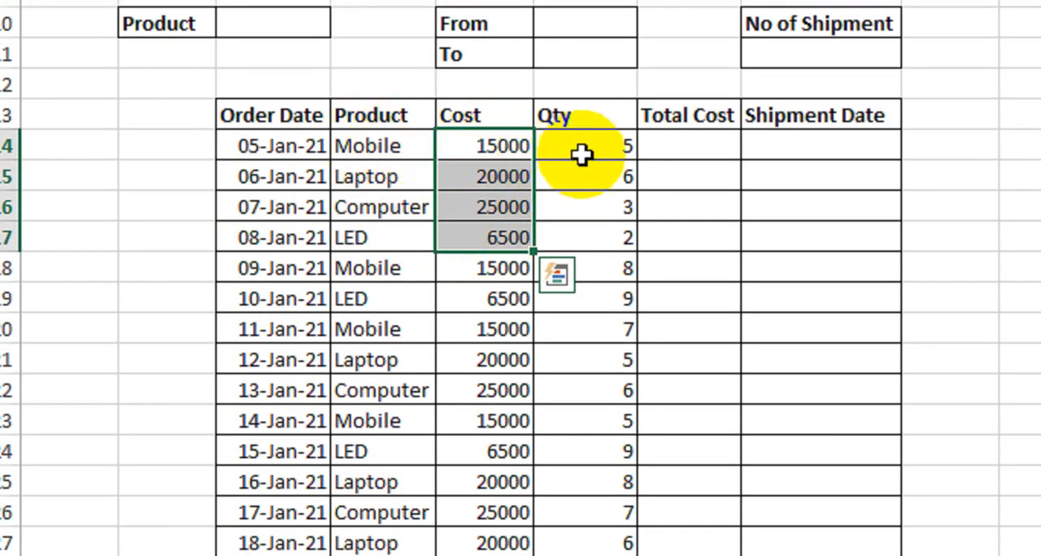
pyautogui.click(584, 149)
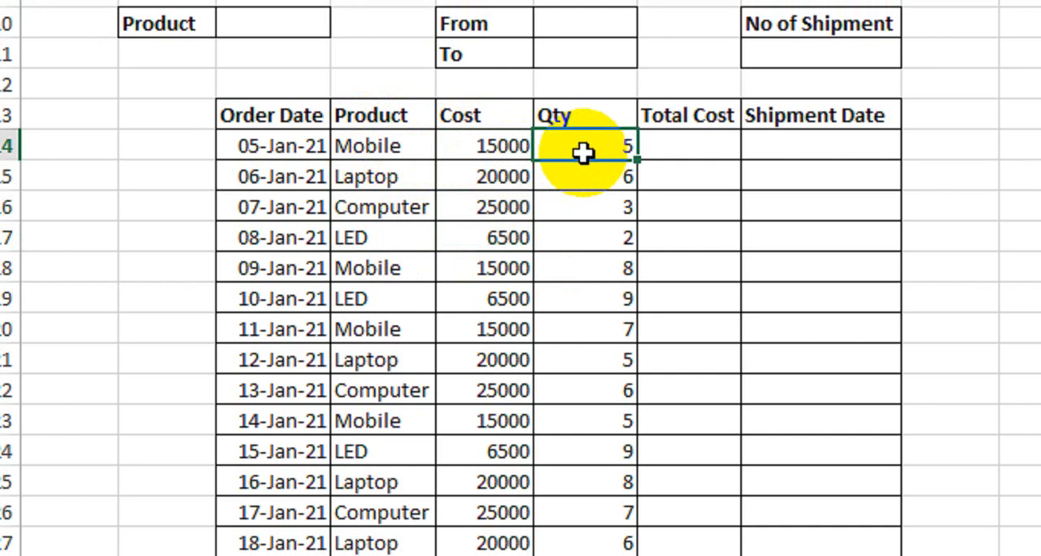
pyautogui.click(447, 145)
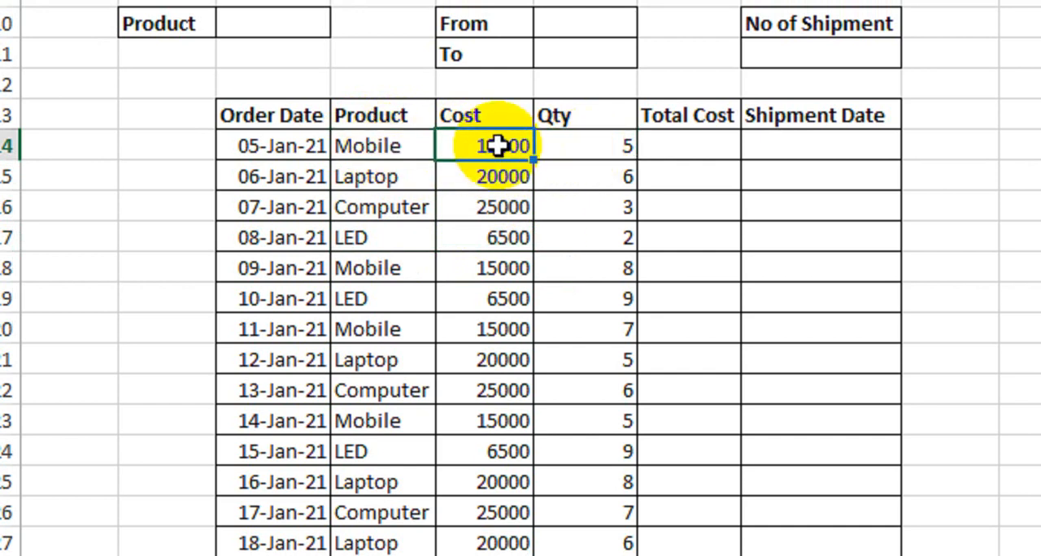
pyautogui.click(638, 145)
pyautogui.click(606, 146)
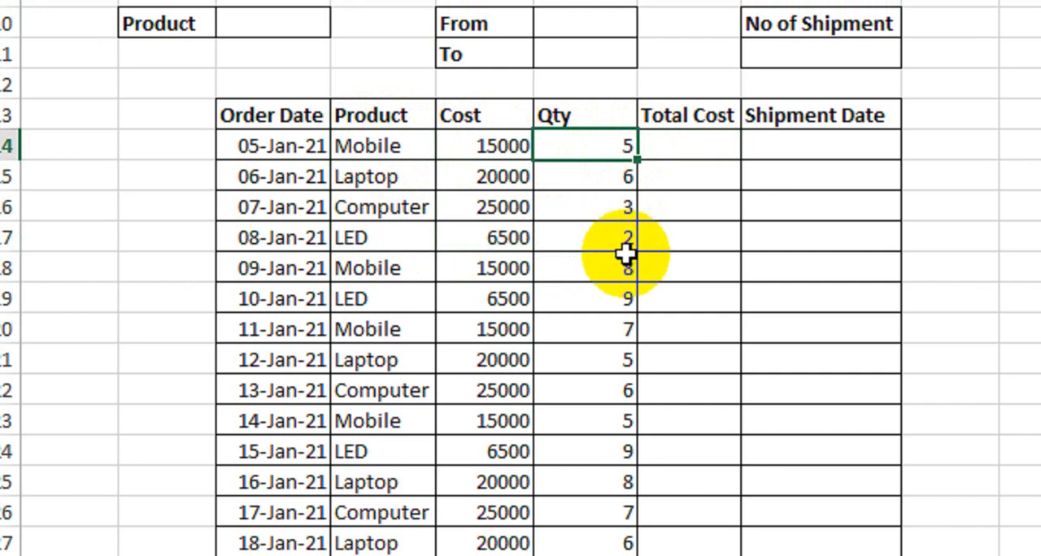
pyautogui.click(676, 145)
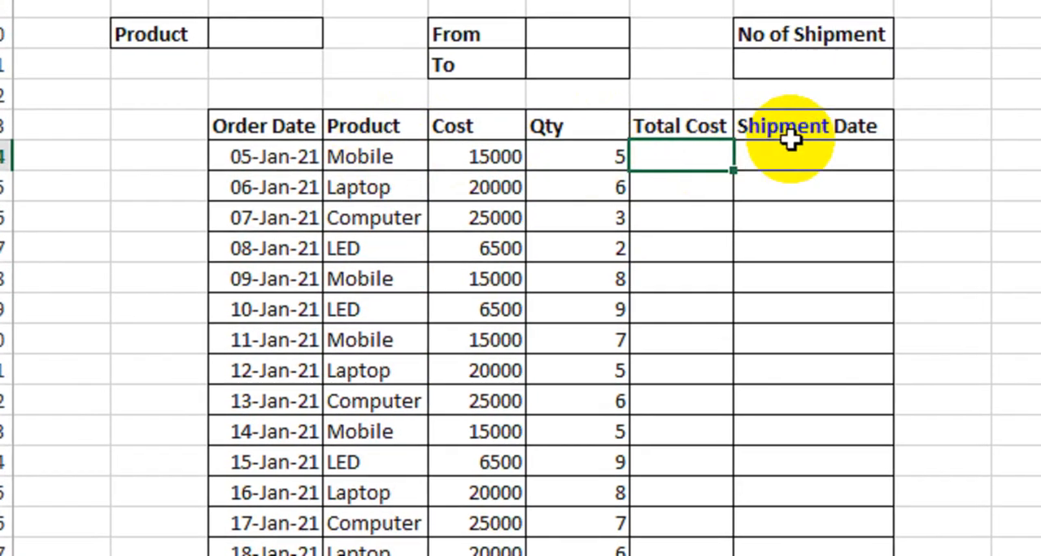
pyautogui.click(795, 150)
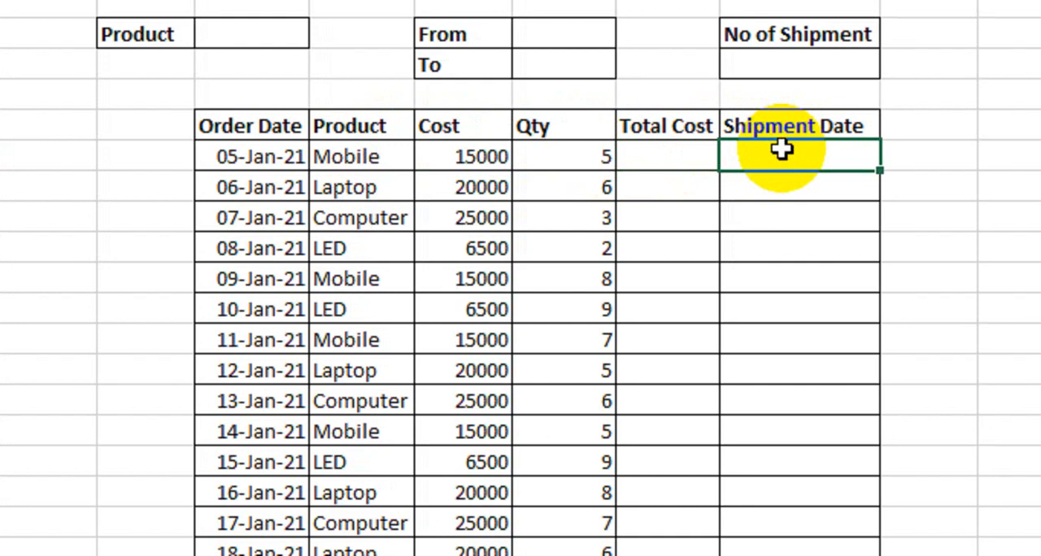
# Calculate Total Cost as Cost times Qty with =E14*F14 in the first order row, and fill the formula down to the 18-Jan-21 order
pyautogui.click(667, 148)
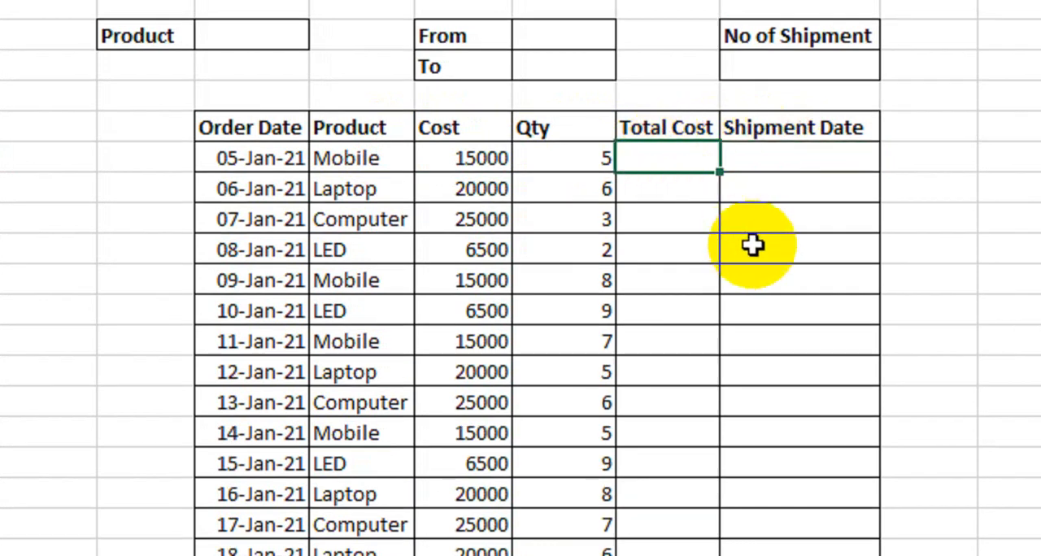
pyautogui.write('=')
pyautogui.click(466, 163)
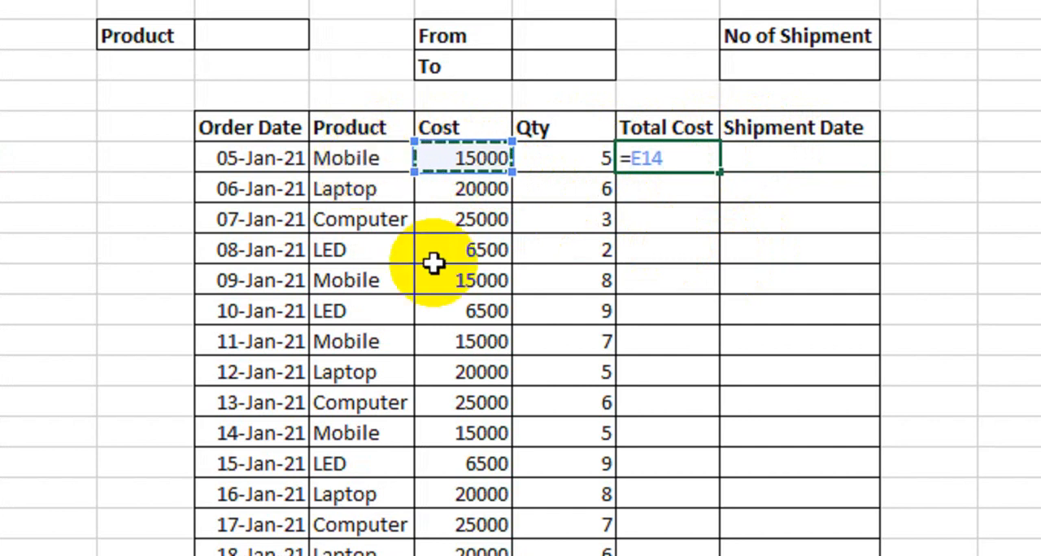
pyautogui.write('*')
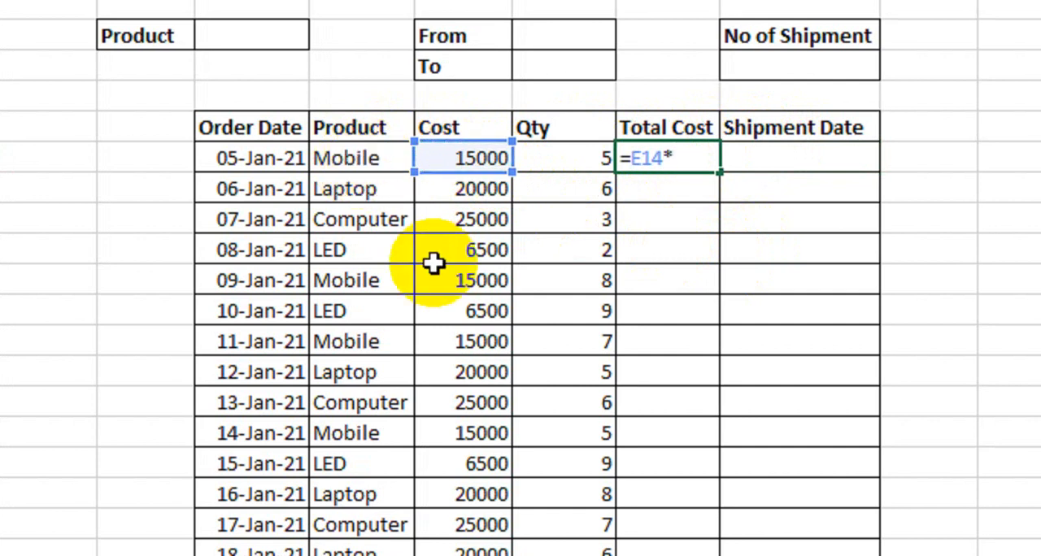
pyautogui.click(558, 158)
pyautogui.press('Return')
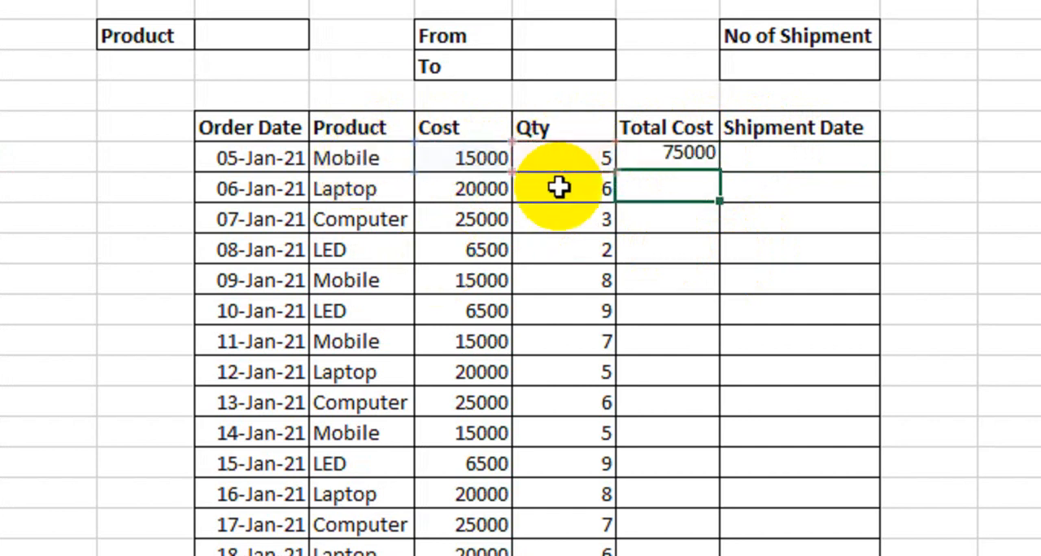
pyautogui.click(671, 159)
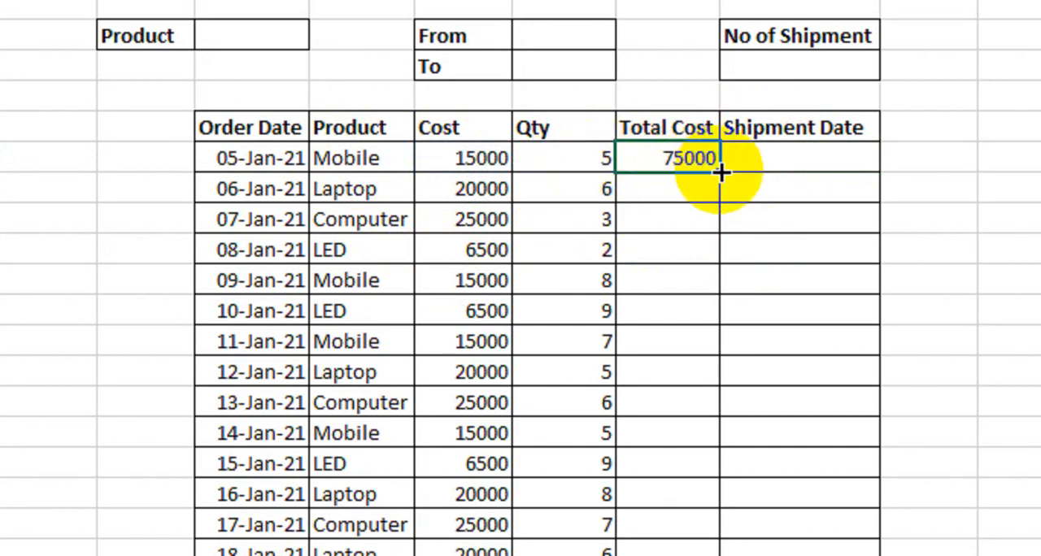
pyautogui.moveTo(722, 173); pyautogui.dragTo(705, 440)
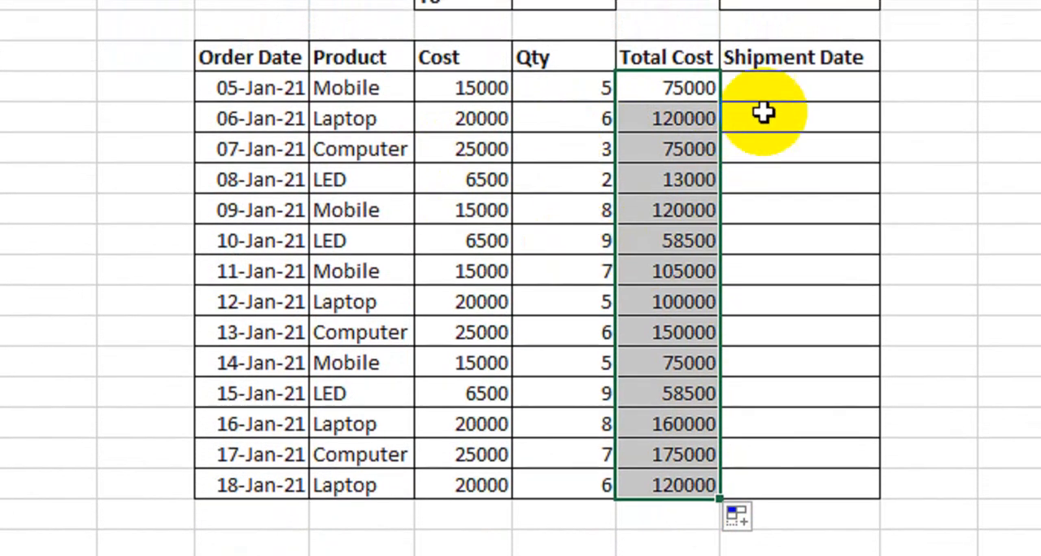
# Enter 5-Feb-2021 as the first order's Shipment Date and fill consecutive dates down to the 18-Jan-21 order
pyautogui.click(773, 74)
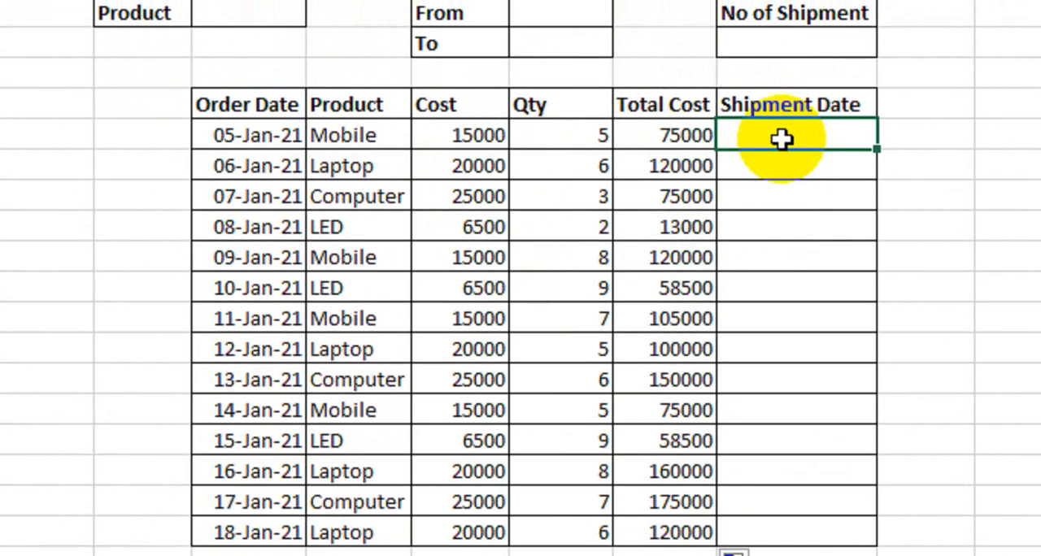
pyautogui.click(271, 141)
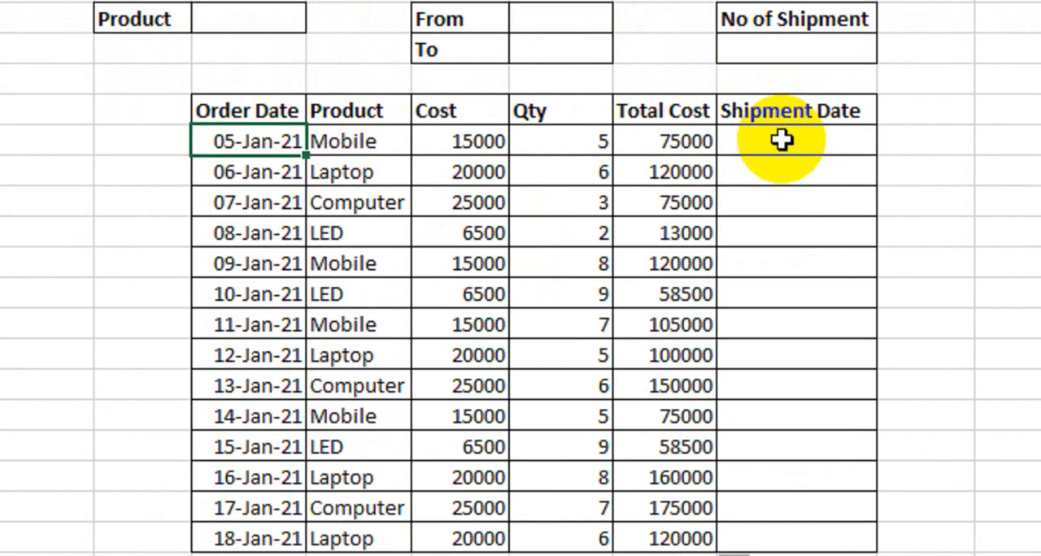
pyautogui.click(782, 137)
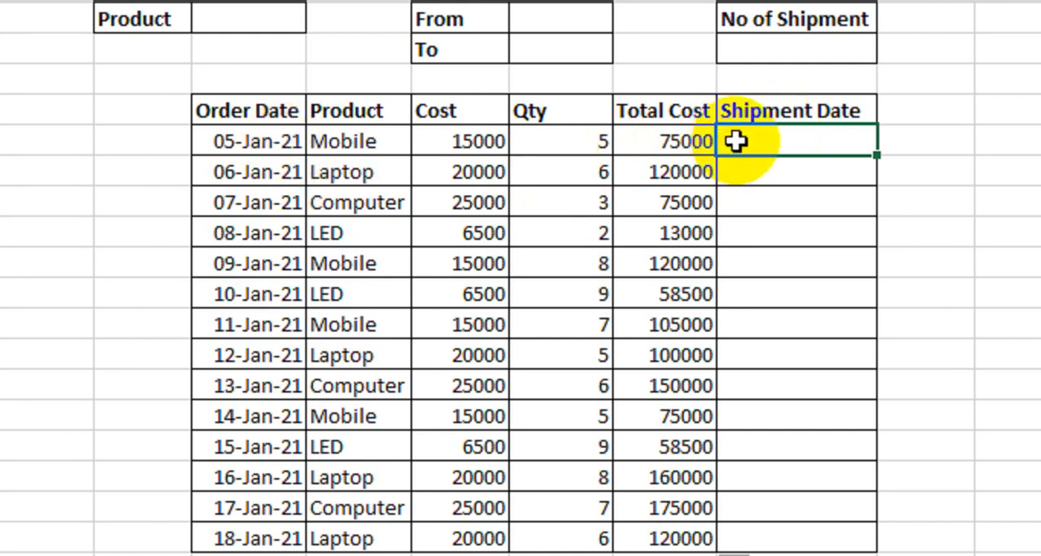
pyautogui.write('5')
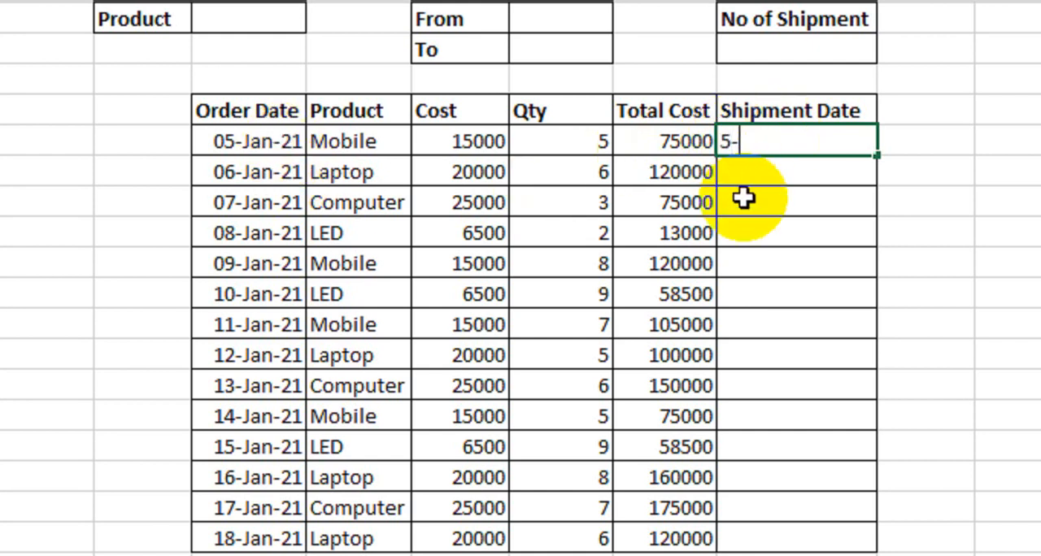
pyautogui.write('-Feb-2021')
pyautogui.press('Return')
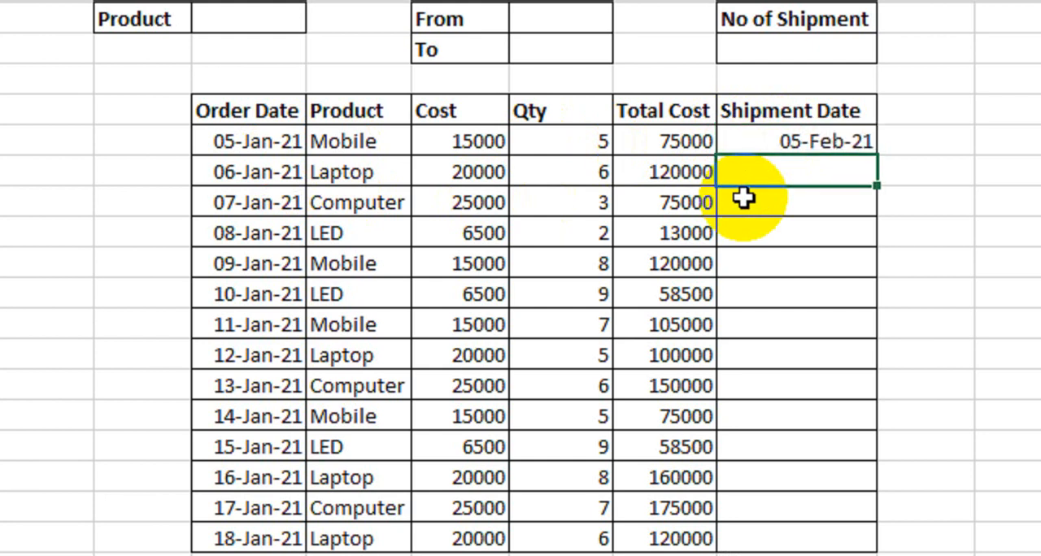
pyautogui.click(805, 141)
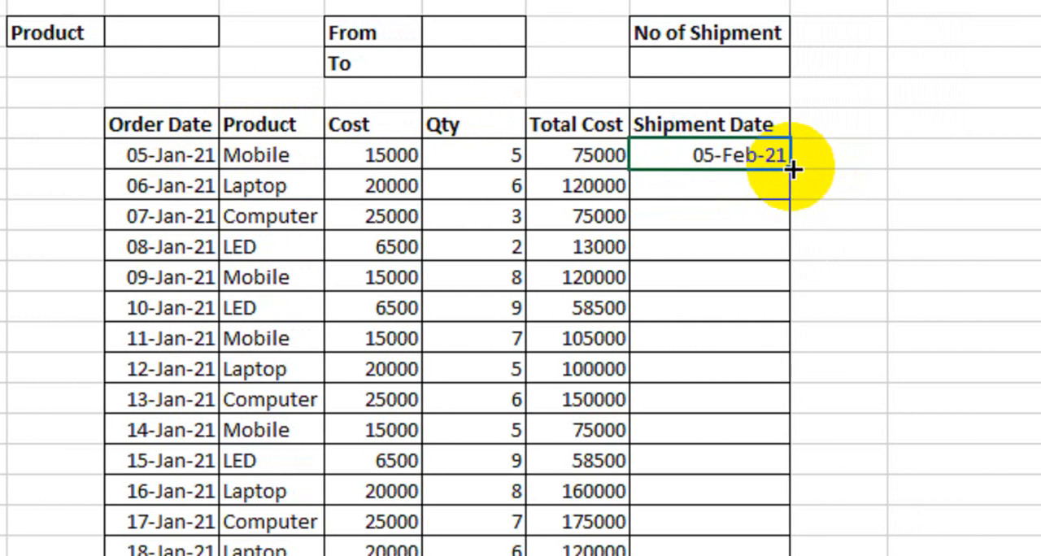
pyautogui.moveTo(782, 168); pyautogui.dragTo(762, 460)
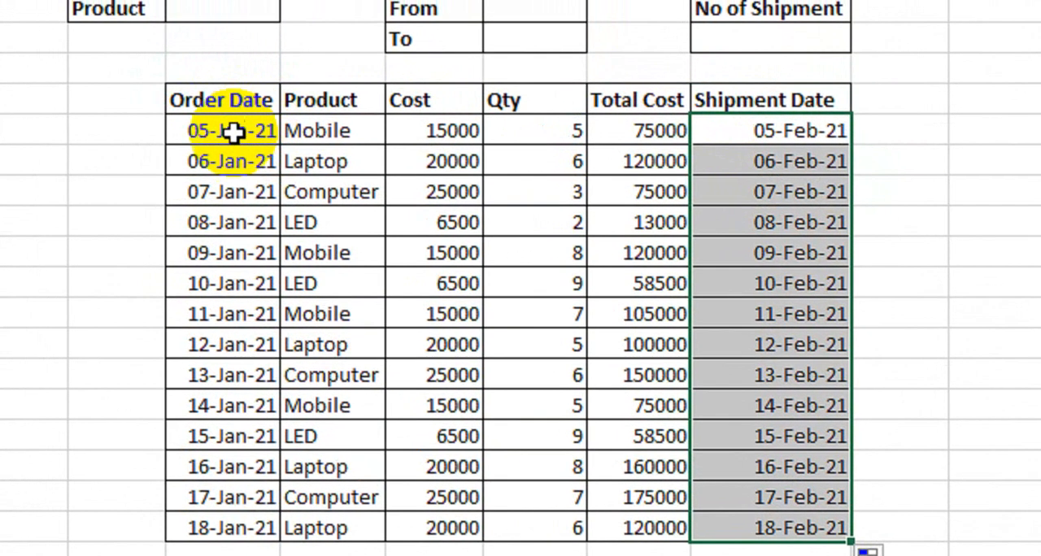
pyautogui.click(184, 105)
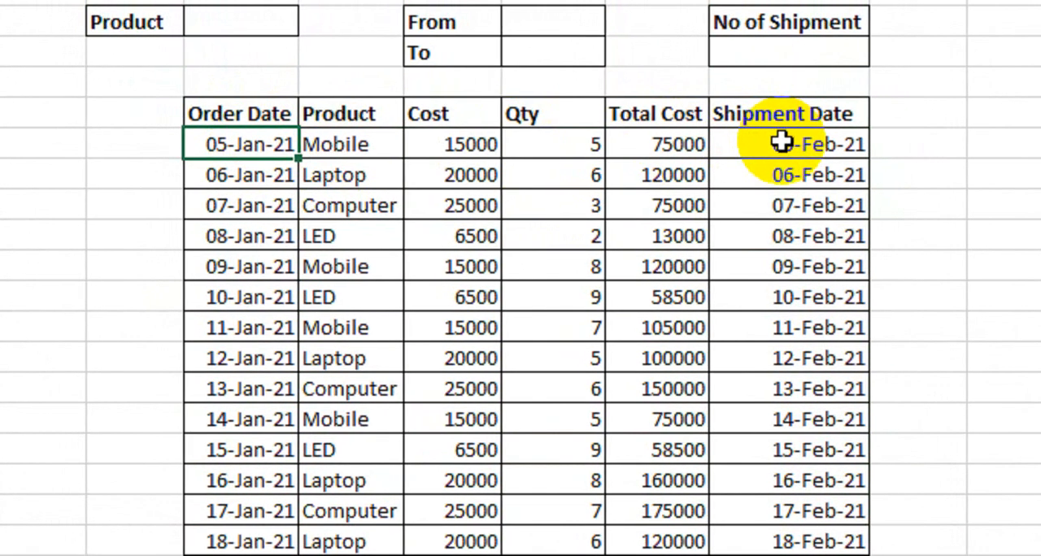
pyautogui.click(778, 150)
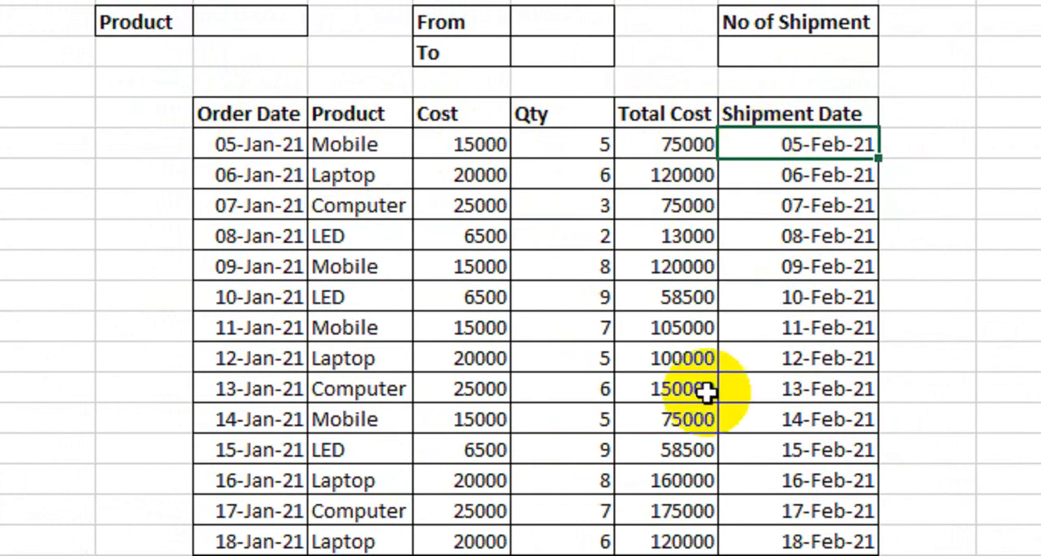
# Add a List data validation to the cell beside Product, with source =$D$14:$D$17 for the four product names
pyautogui.scroll(2, 476, 419)
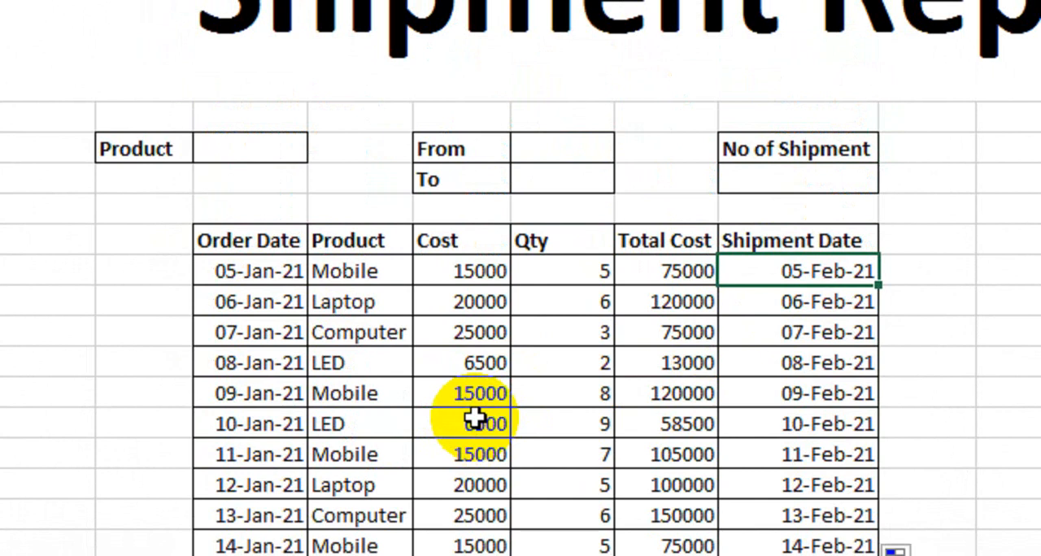
pyautogui.click(285, 146)
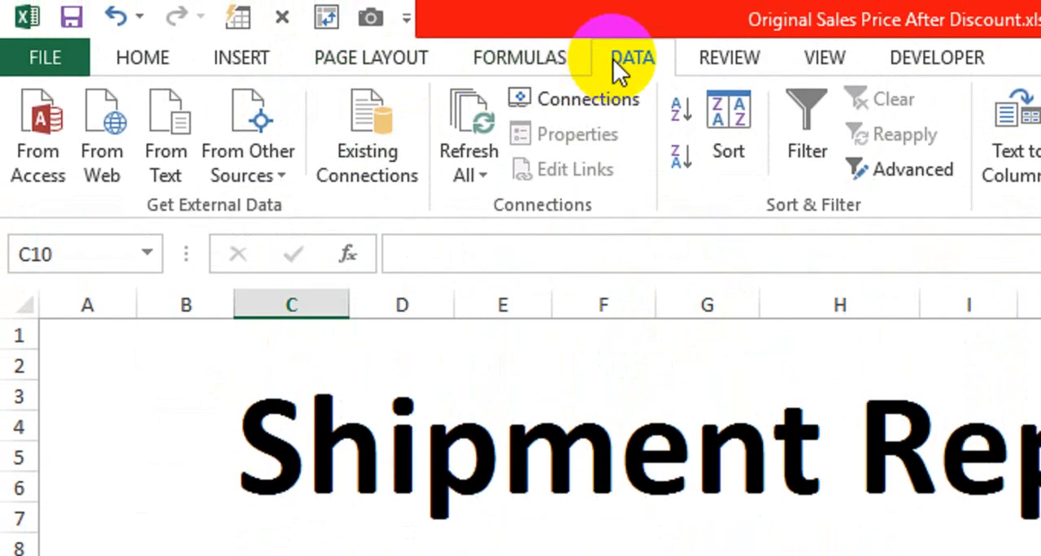
pyautogui.click(830, 173)
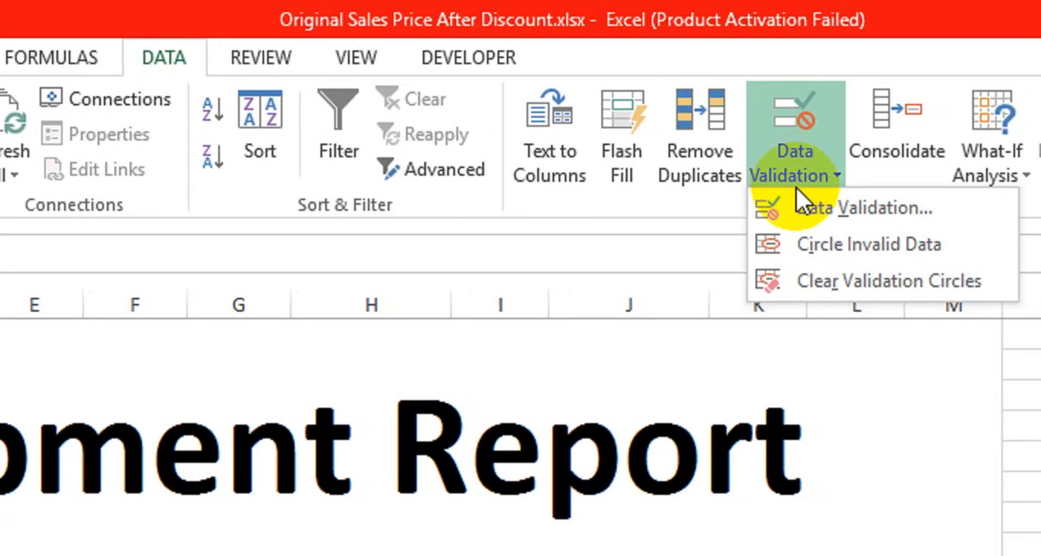
pyautogui.click(805, 209)
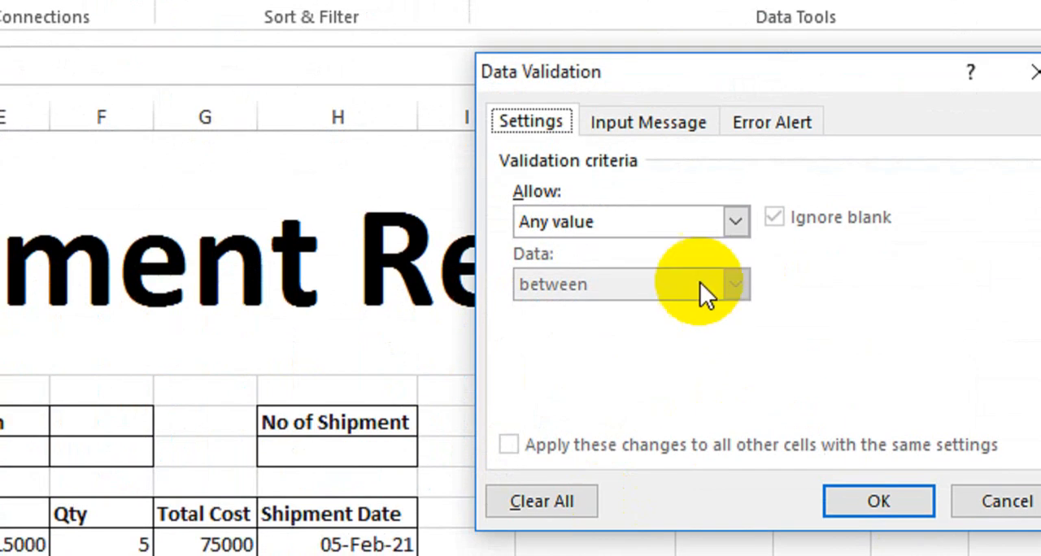
pyautogui.click(678, 228)
pyautogui.click(623, 303)
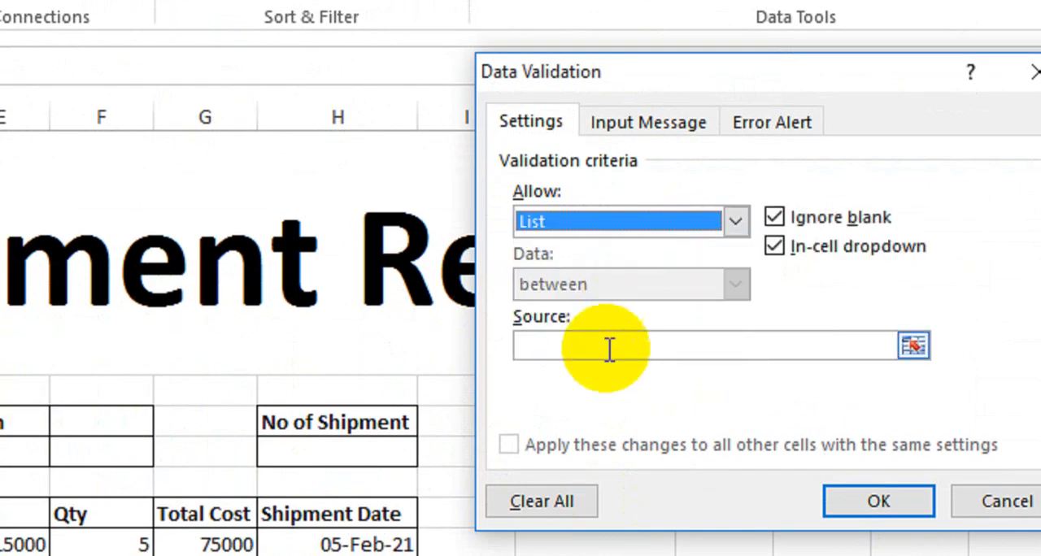
pyautogui.click(605, 351)
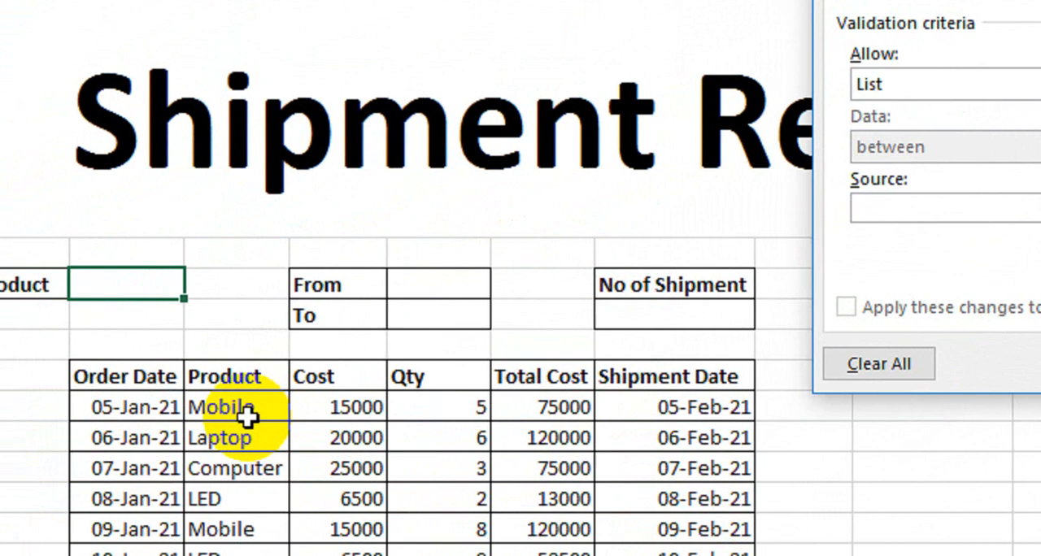
pyautogui.moveTo(260, 410); pyautogui.dragTo(260, 488)
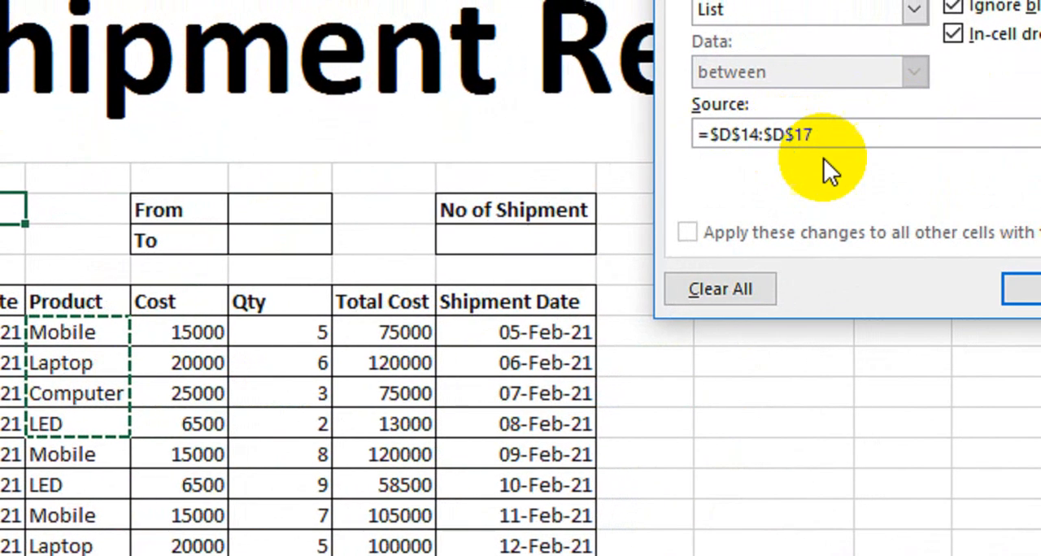
pyautogui.click(790, 289)
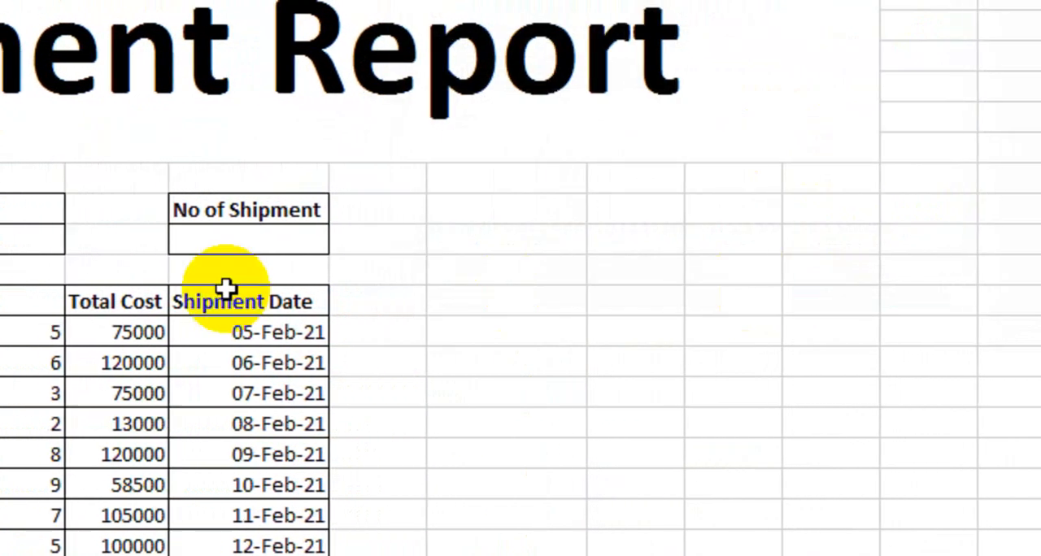
# Try the Product drop-down with Computer, and set it to Laptop
pyautogui.click(257, 209)
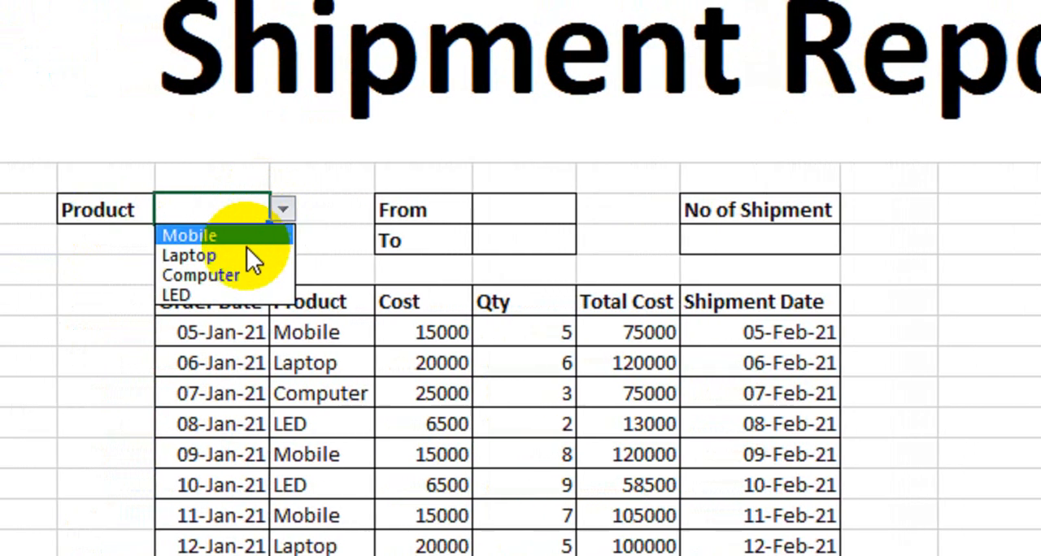
pyautogui.click(215, 273)
pyautogui.click(253, 210)
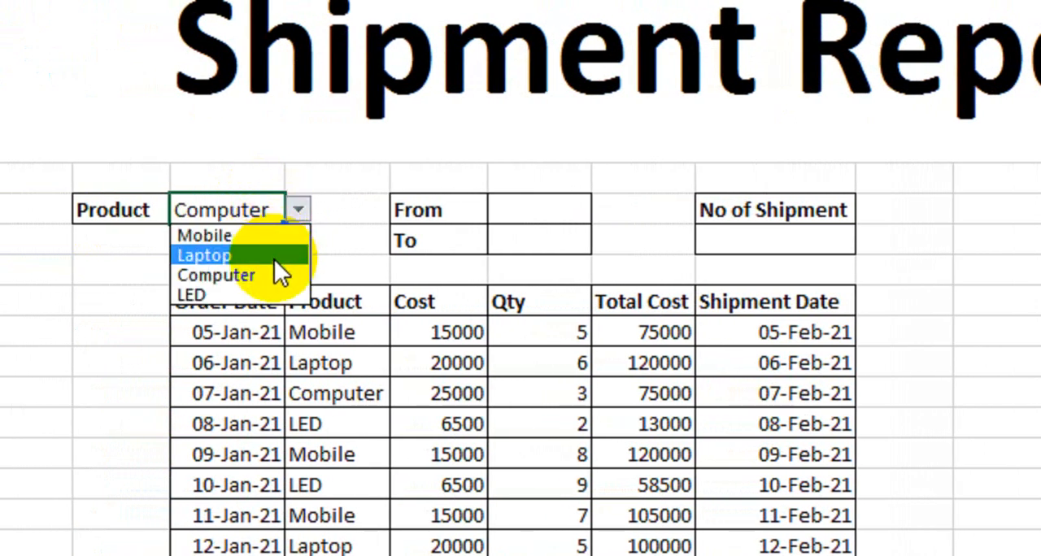
pyautogui.click(274, 257)
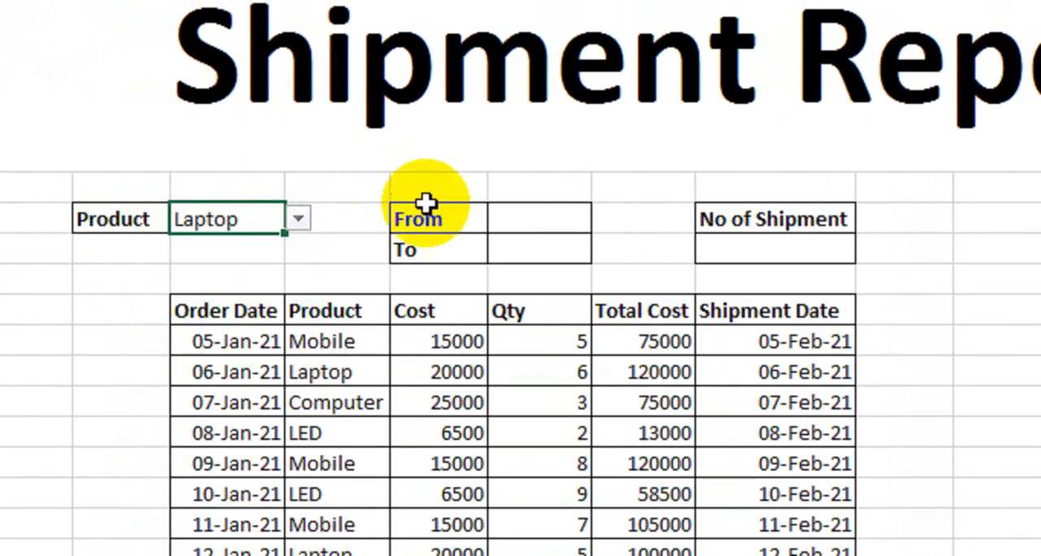
# Add a List data validation to the From cell with source =$H$14:$H$27, and check its drop-down of shipment dates
pyautogui.click(446, 251)
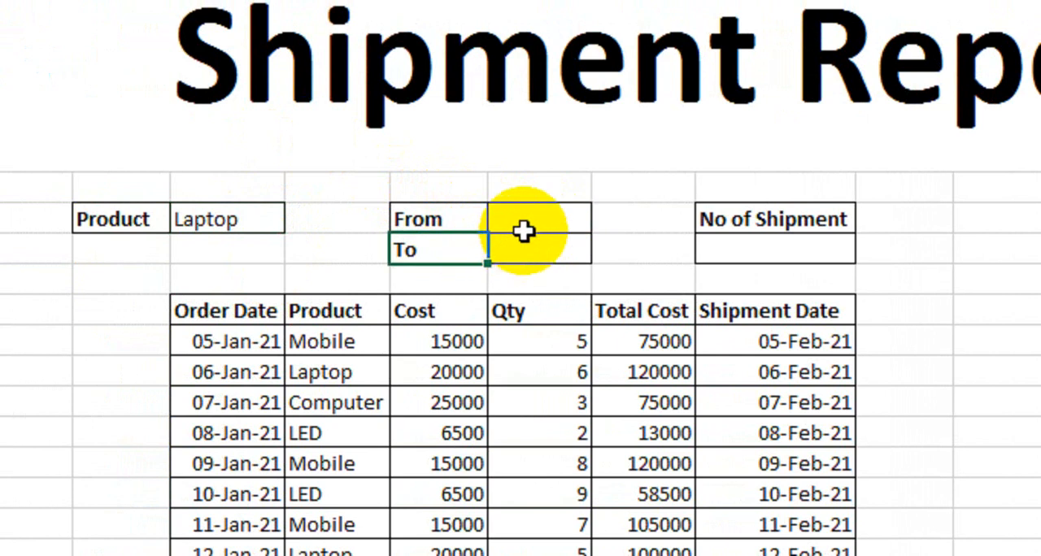
pyautogui.click(523, 225)
pyautogui.click(523, 247)
pyautogui.click(522, 218)
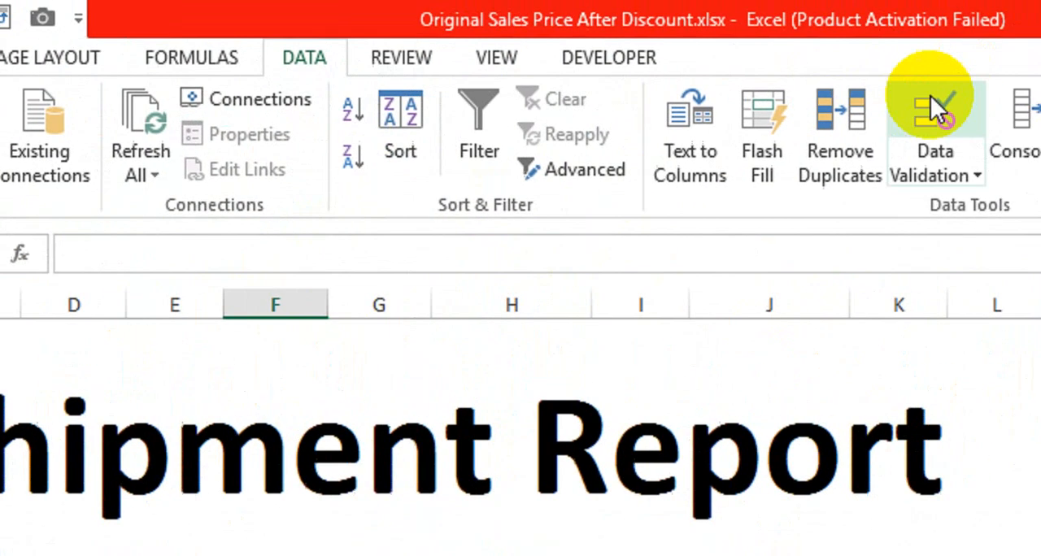
pyautogui.click(835, 152)
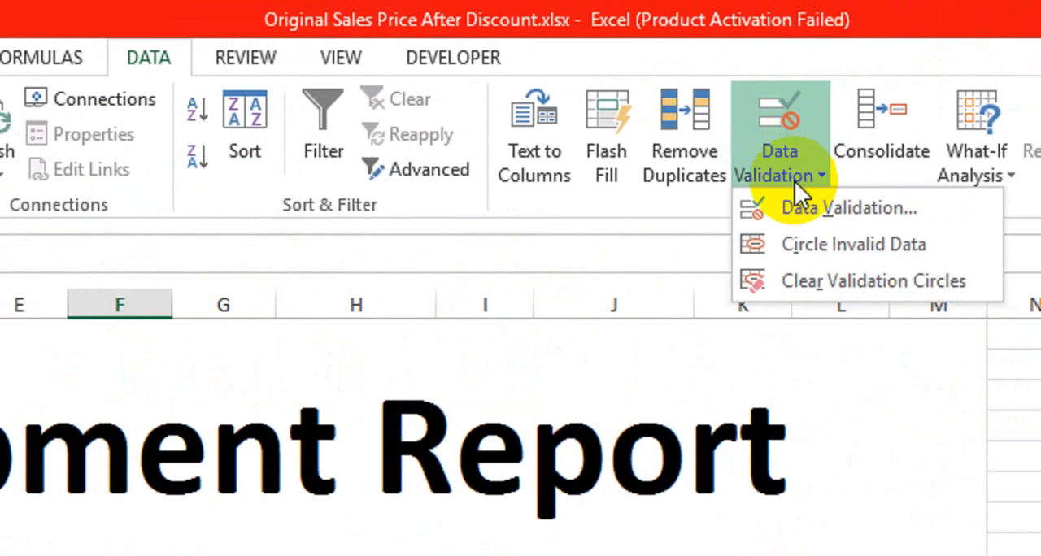
pyautogui.click(783, 205)
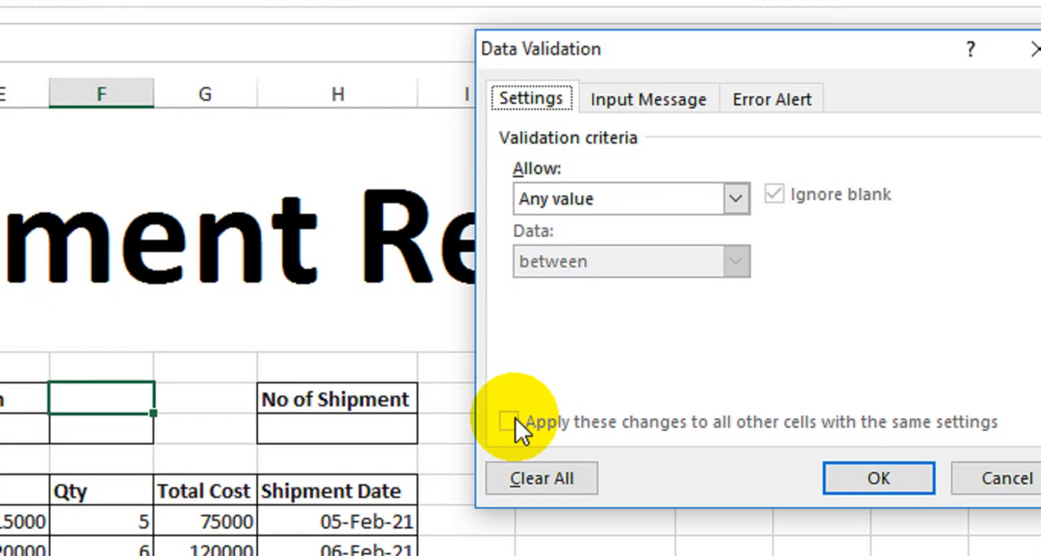
pyautogui.click(713, 205)
pyautogui.click(652, 279)
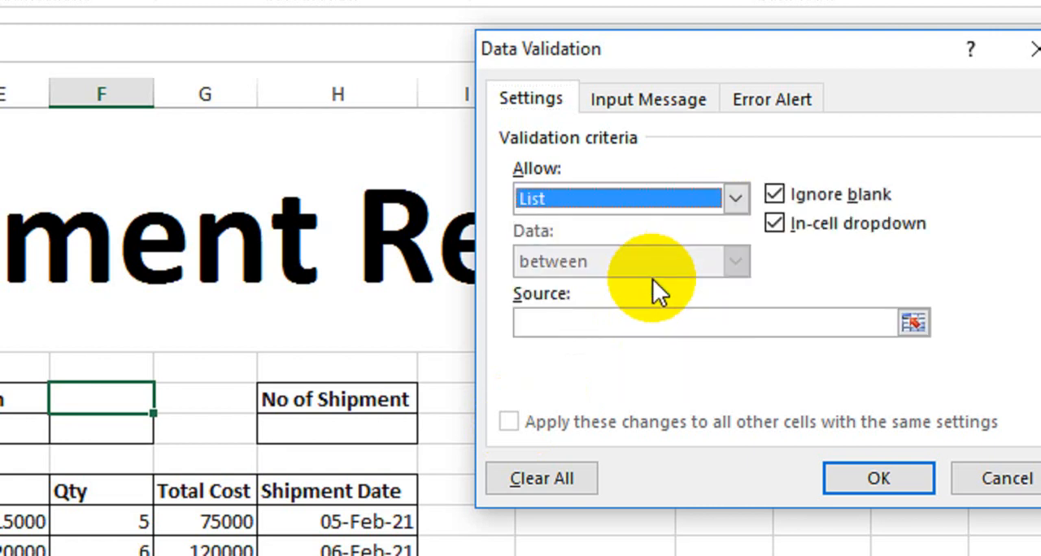
pyautogui.click(634, 322)
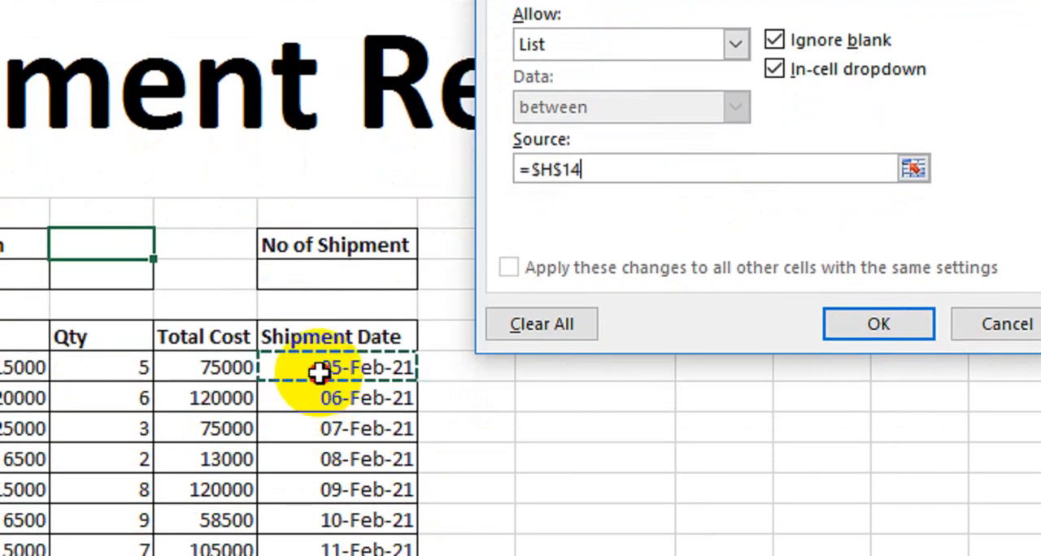
pyautogui.moveTo(319, 372); pyautogui.dragTo(332, 421)
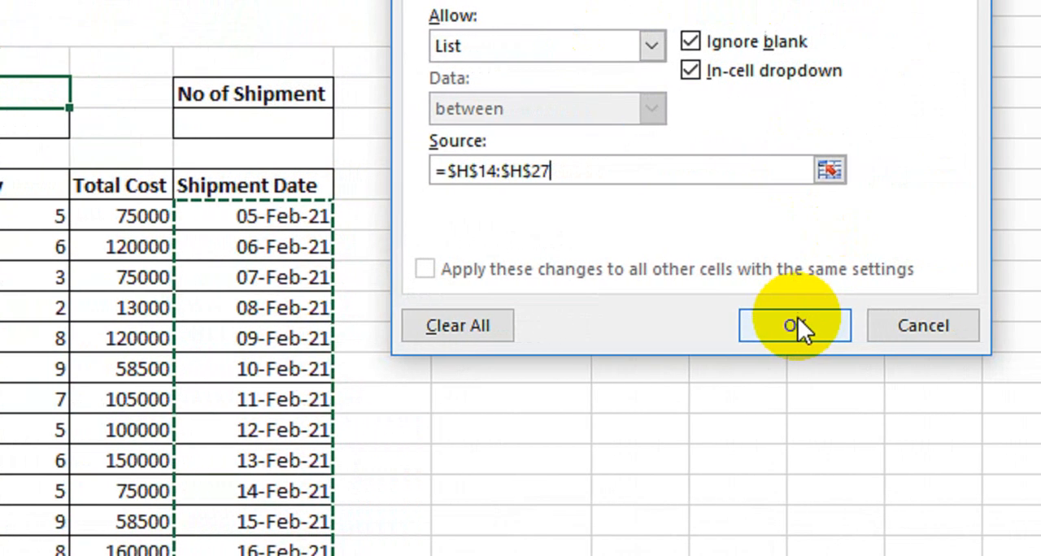
pyautogui.click(795, 325)
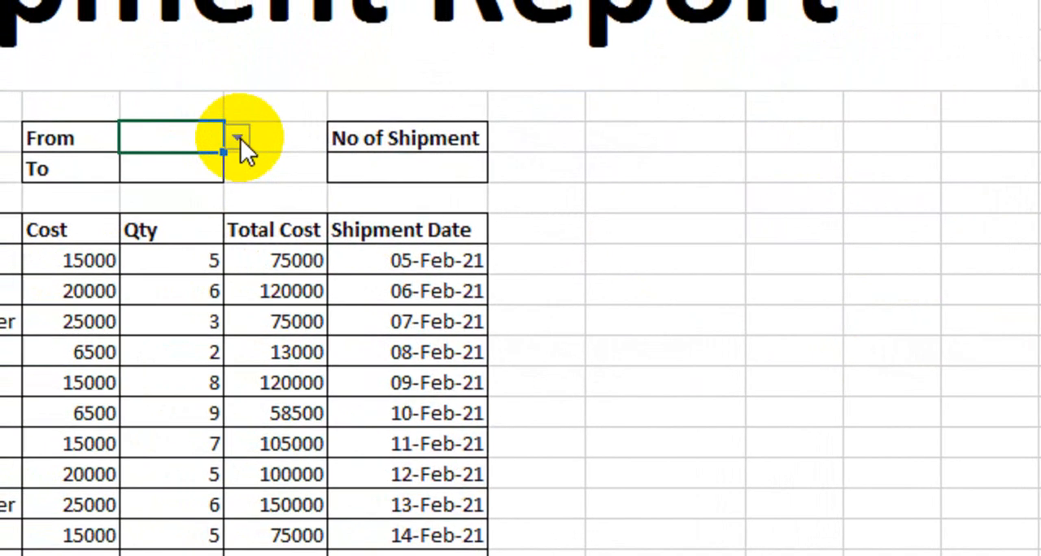
pyautogui.click(238, 138)
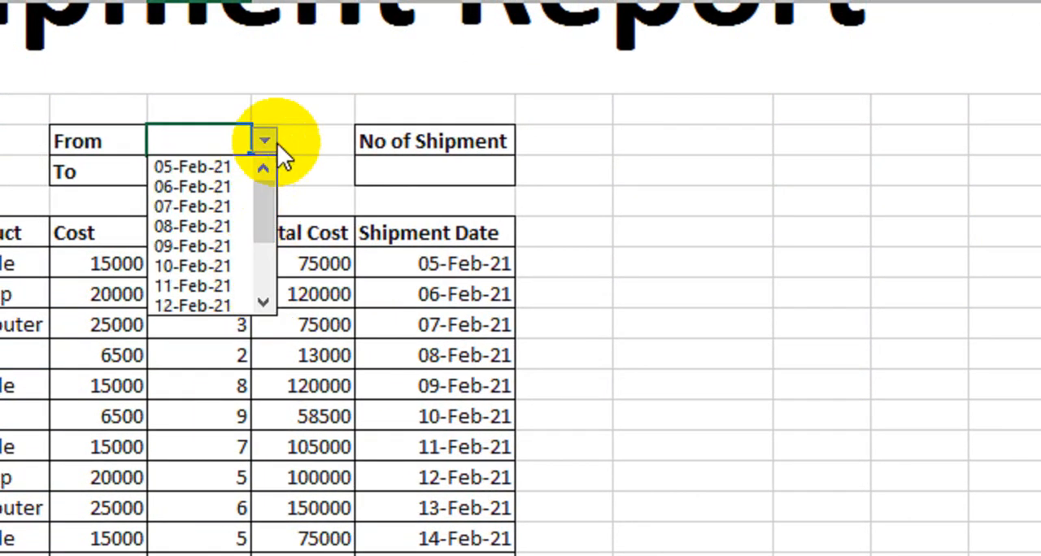
pyautogui.click(273, 145)
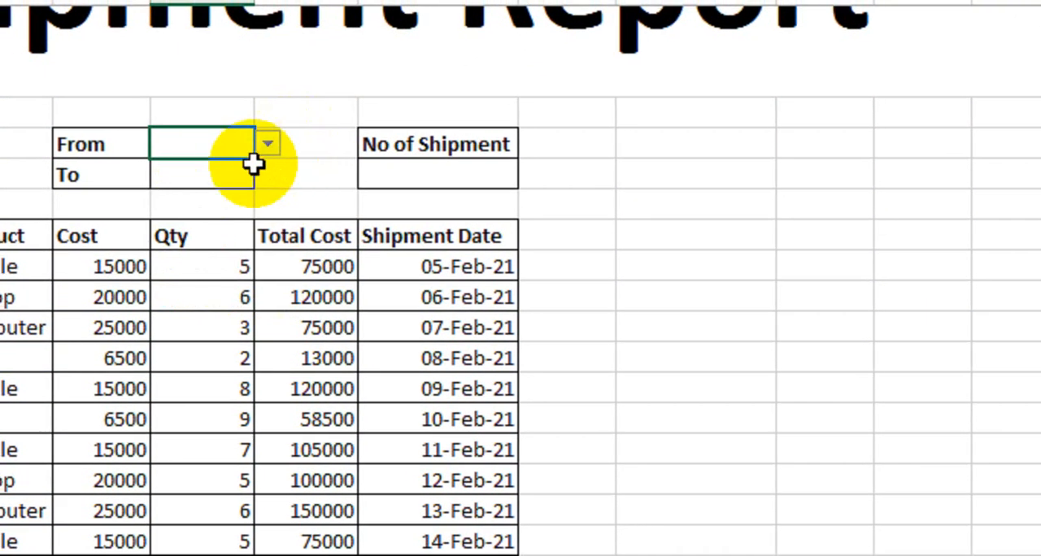
# Add a List data validation to the To cell with the shipment dates =$H$14:$H$27 as source
pyautogui.click(231, 172)
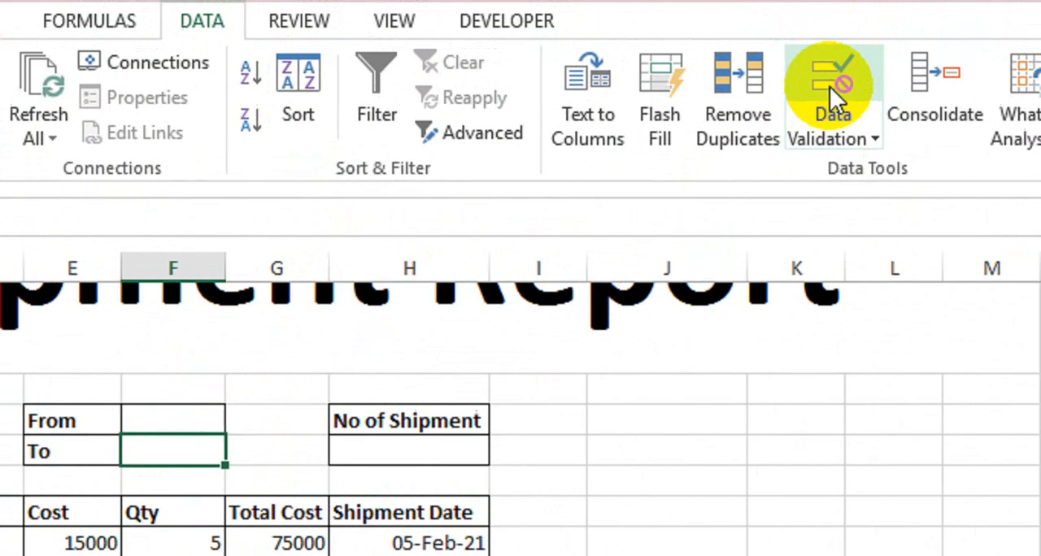
pyautogui.click(829, 86)
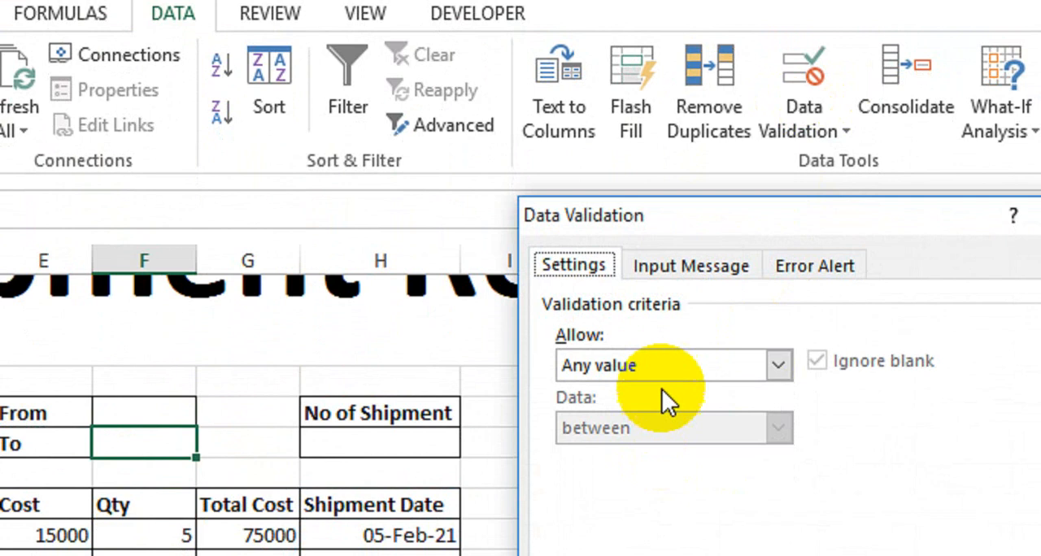
pyautogui.click(662, 390)
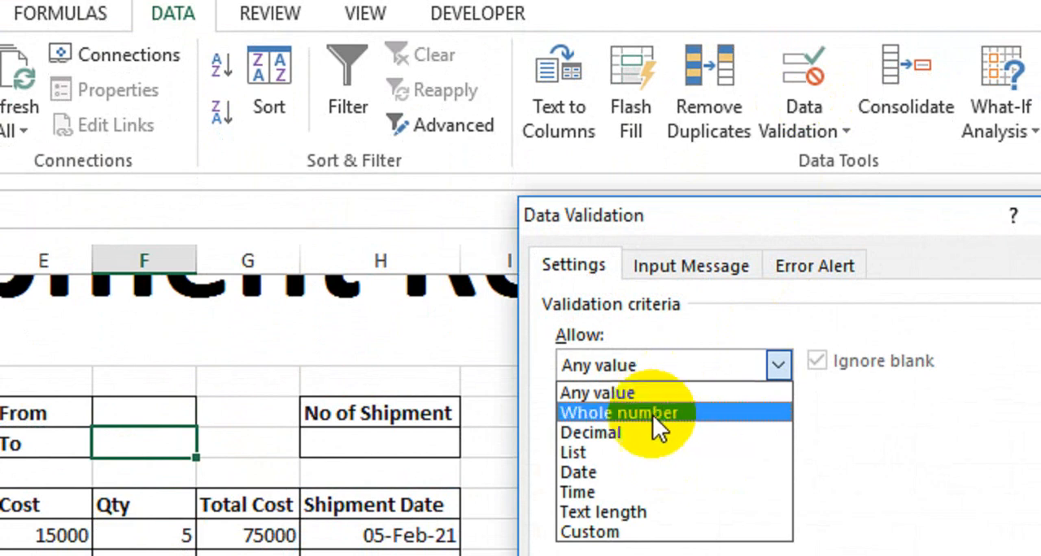
pyautogui.click(642, 449)
pyautogui.click(634, 489)
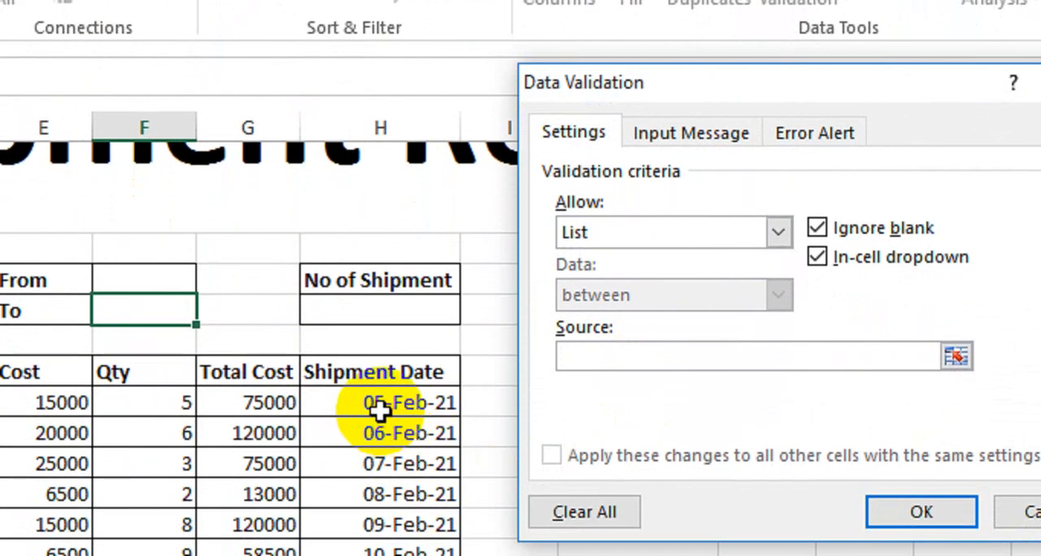
pyautogui.moveTo(382, 425); pyautogui.dragTo(385, 555)
pyautogui.moveTo(384, 465); pyautogui.dragTo(382, 485)
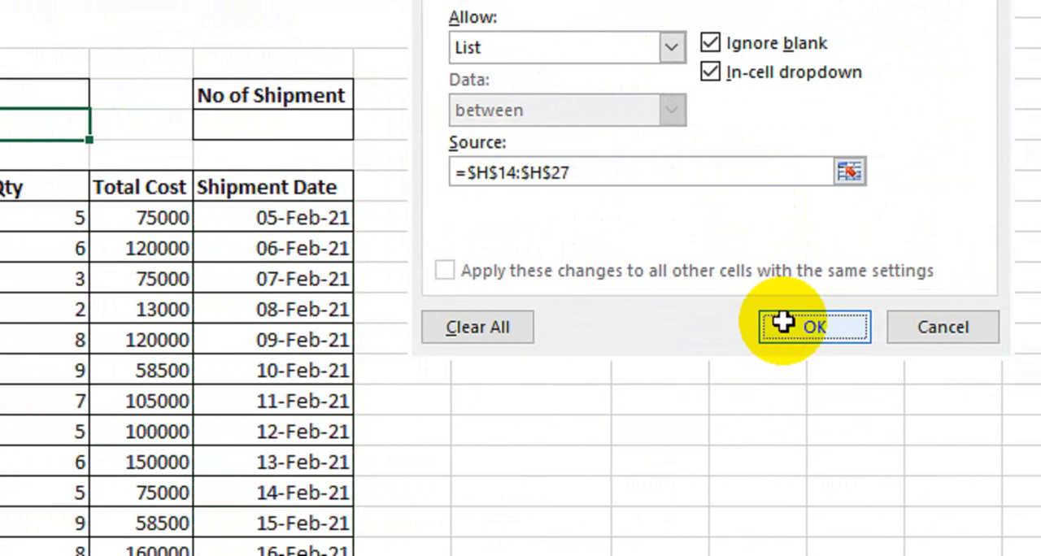
pyautogui.click(802, 325)
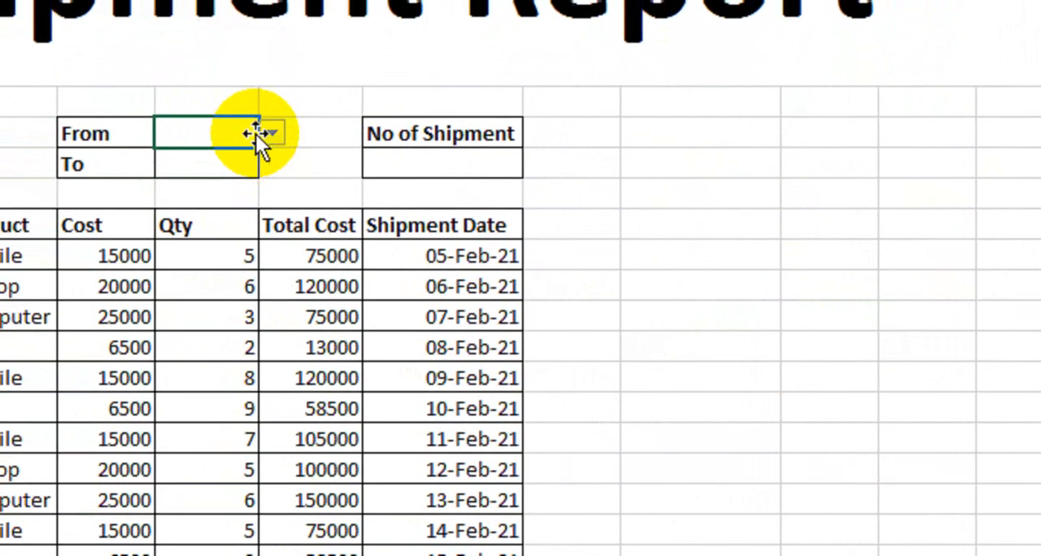
# Choose 05-Feb-21 as the From date and 08-Feb-21 as the To date
pyautogui.click(271, 133)
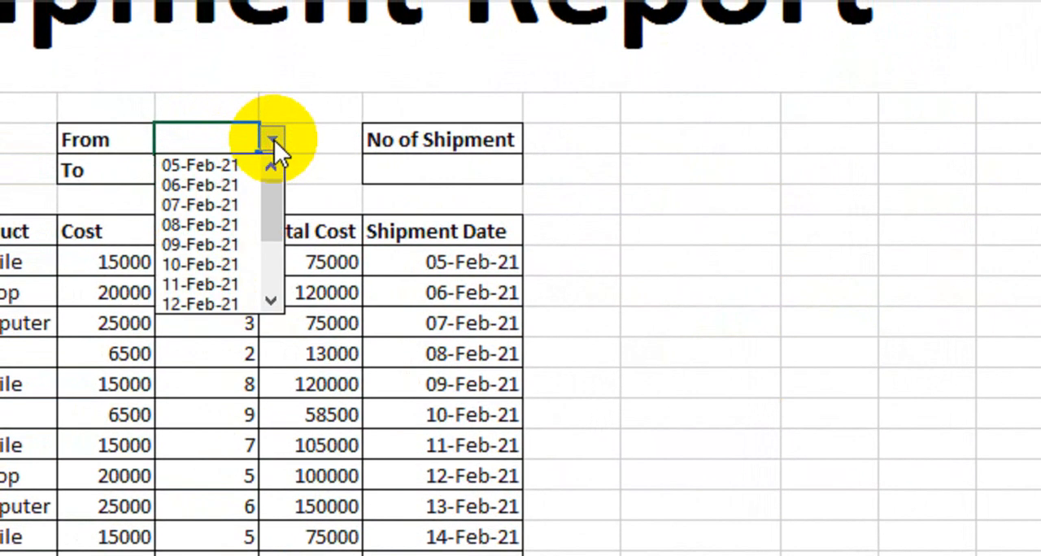
pyautogui.click(236, 165)
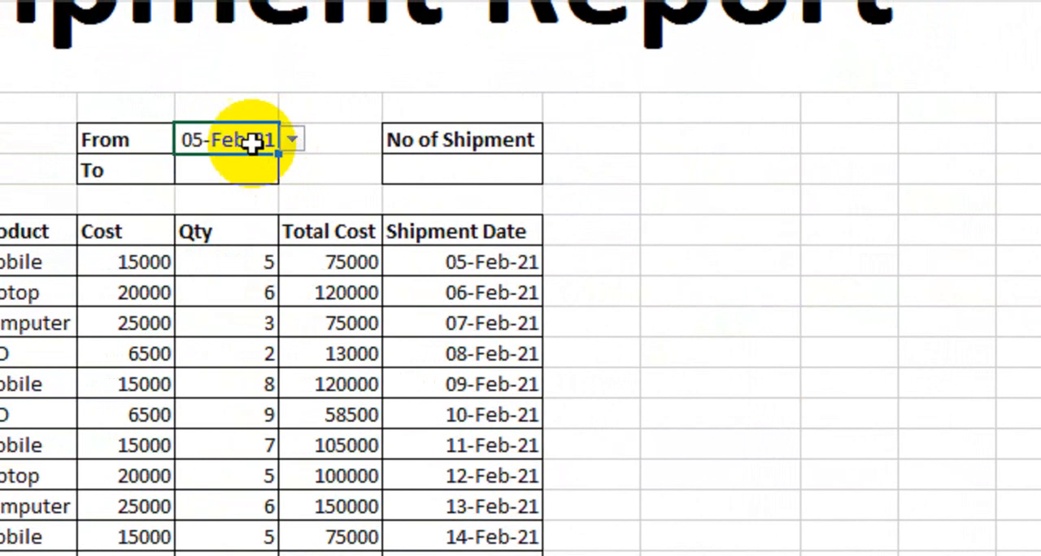
pyautogui.click(240, 172)
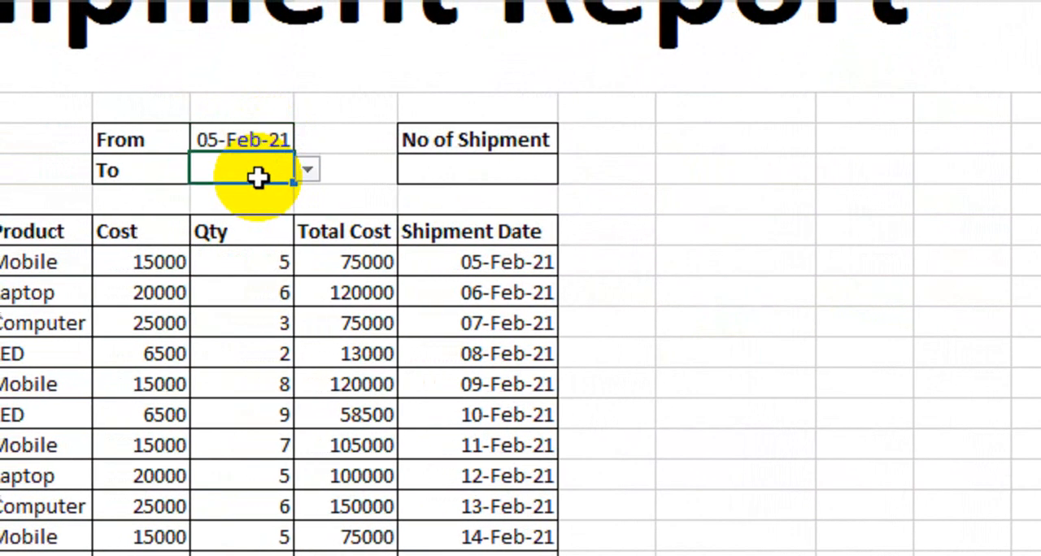
pyautogui.click(290, 169)
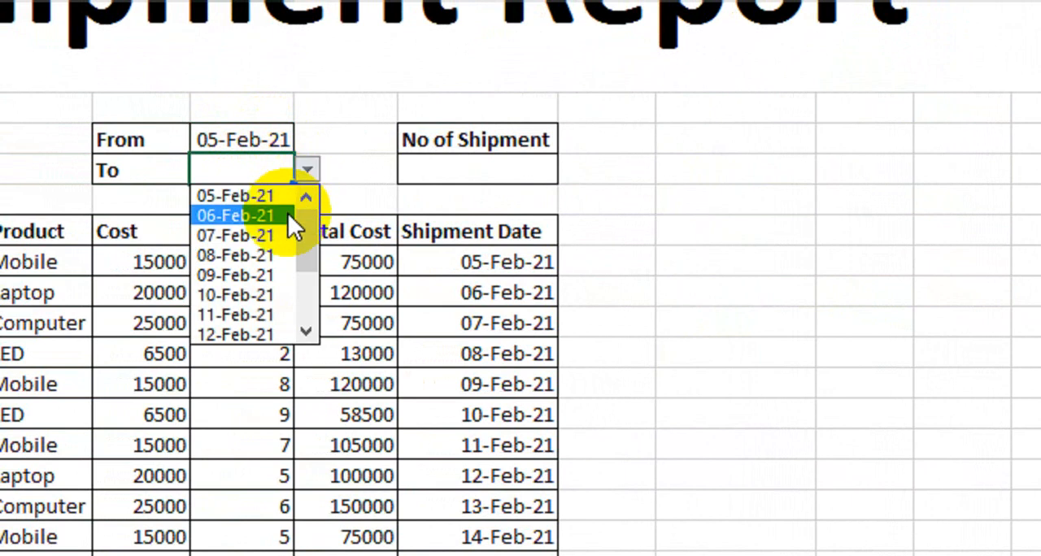
pyautogui.click(273, 254)
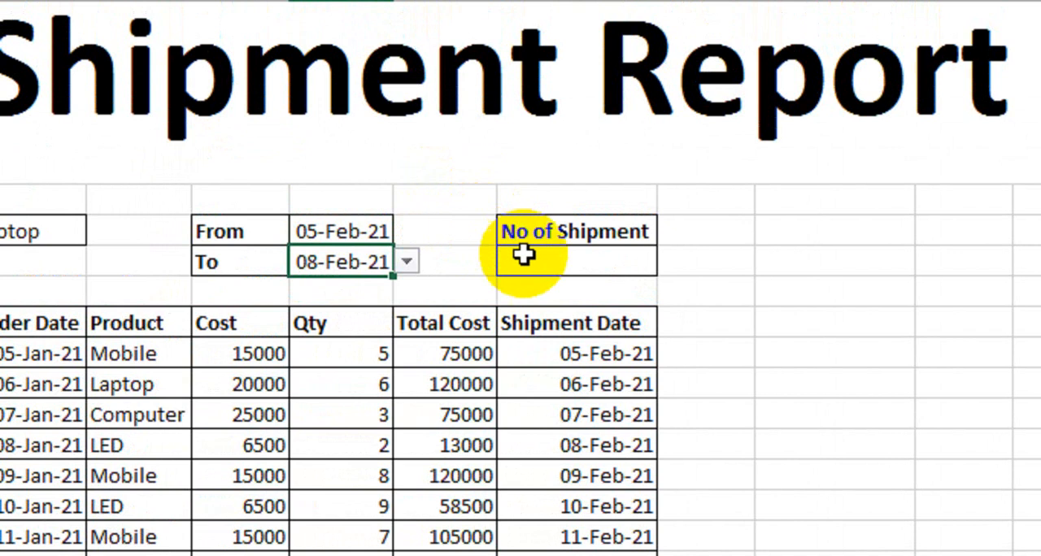
# Start a COUNTIFS formula in the cell below No of Shipment, with product range D14:D27 and the Product cell C10 as its criterion
pyautogui.click(533, 168)
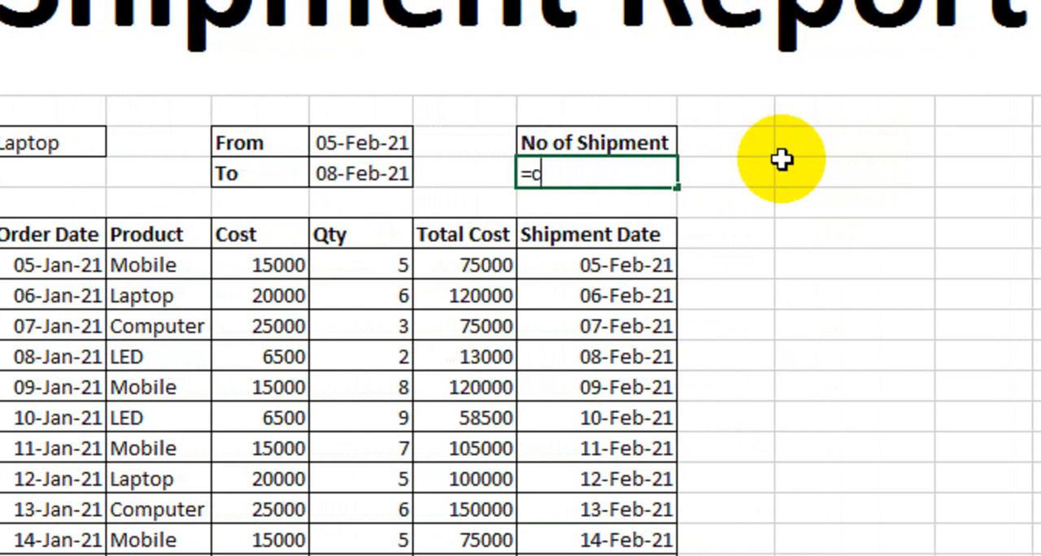
pyautogui.write('oun')
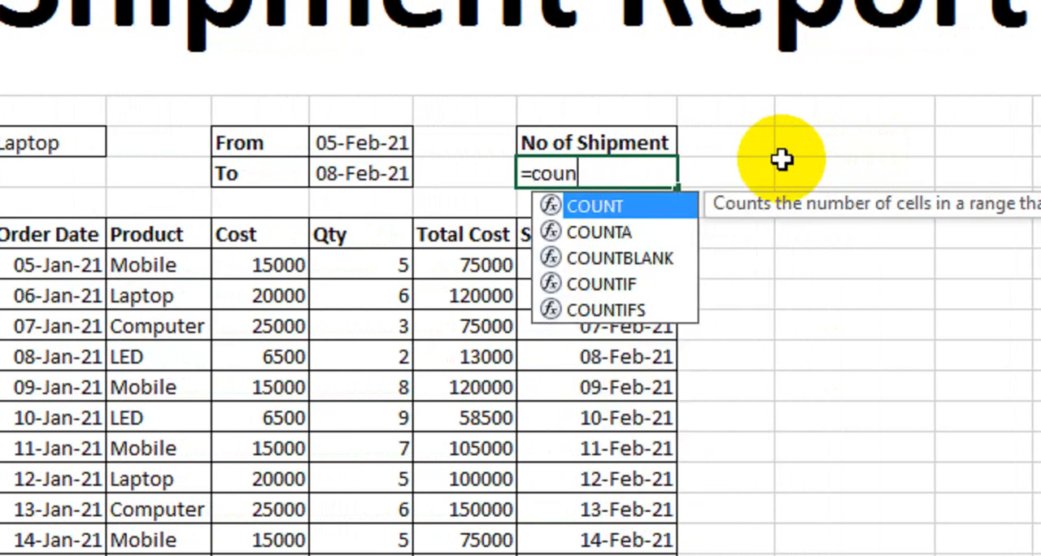
pyautogui.press('Down')
pyautogui.press('Down')
pyautogui.press('Down')
pyautogui.press('Down')
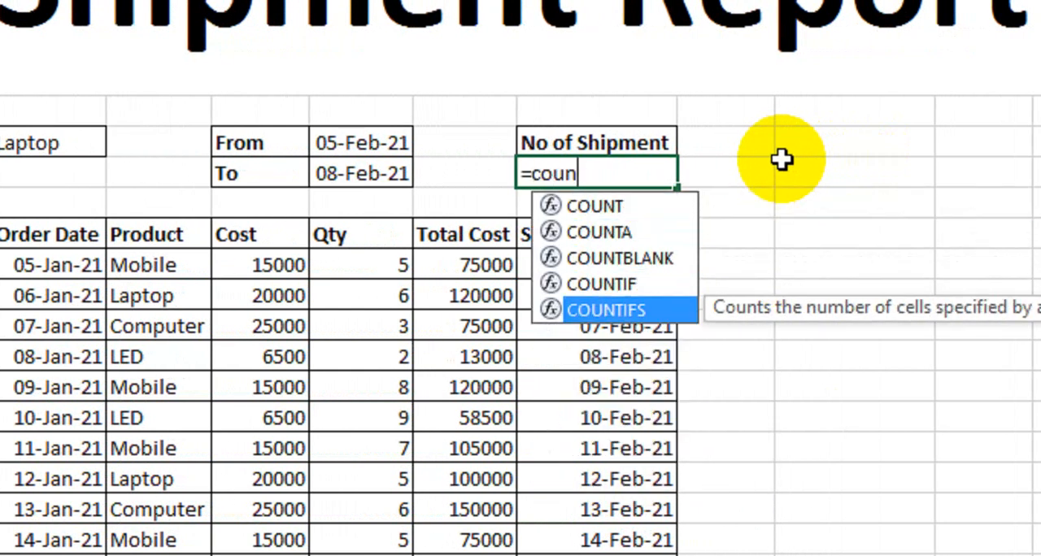
pyautogui.press('Tab')
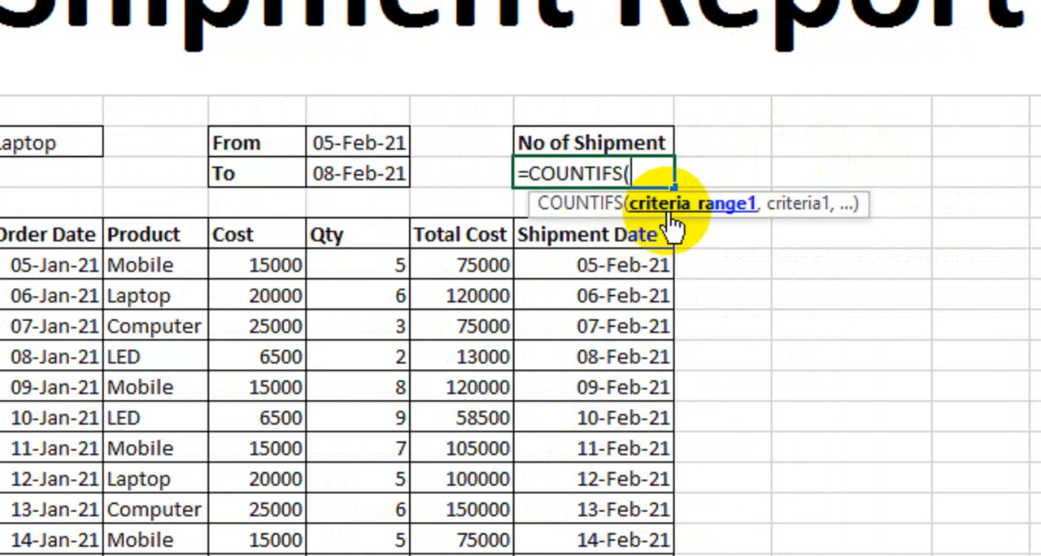
pyautogui.moveTo(170, 266); pyautogui.dragTo(168, 508)
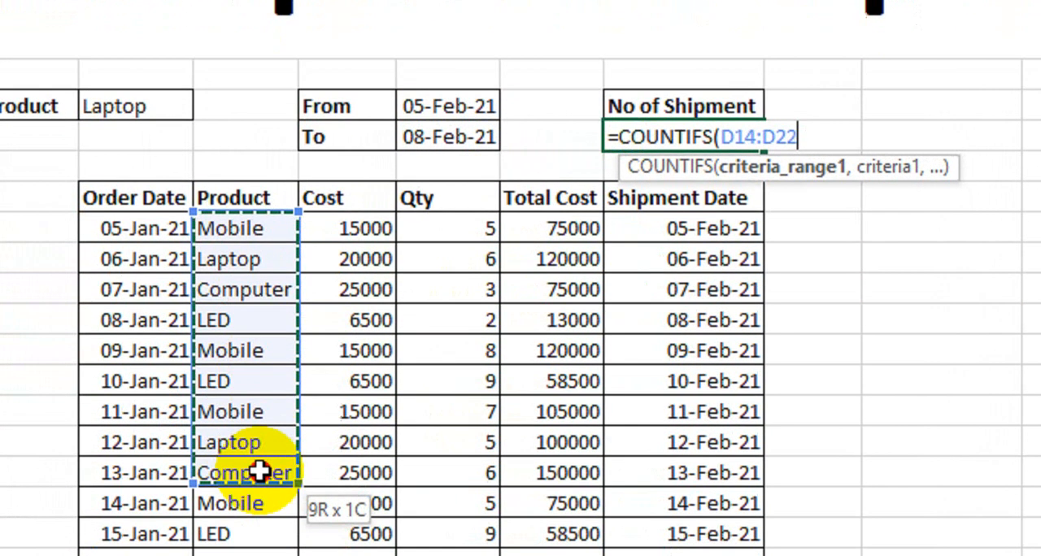
pyautogui.moveTo(259, 471); pyautogui.dragTo(288, 410)
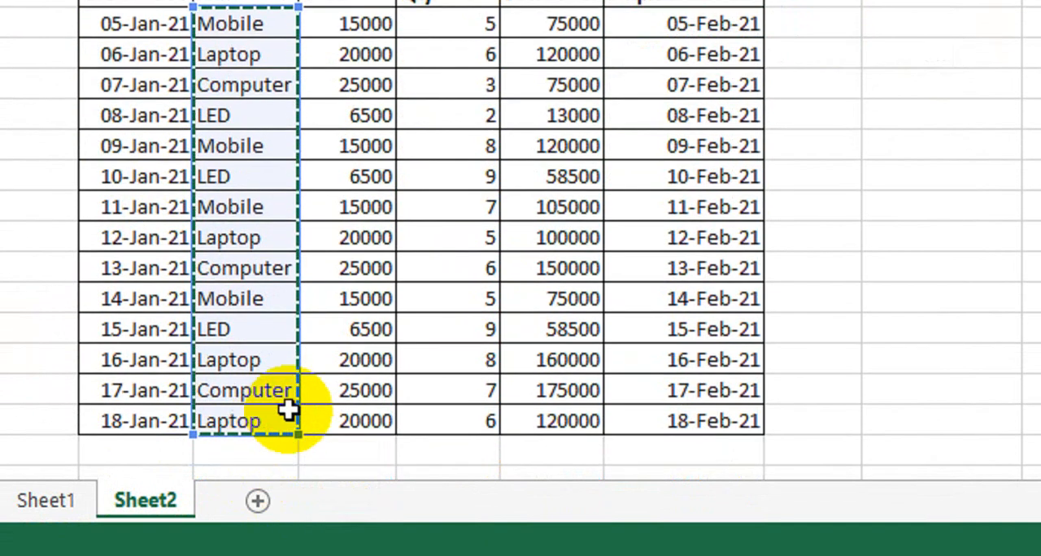
pyautogui.scroll(1, 637, 93)
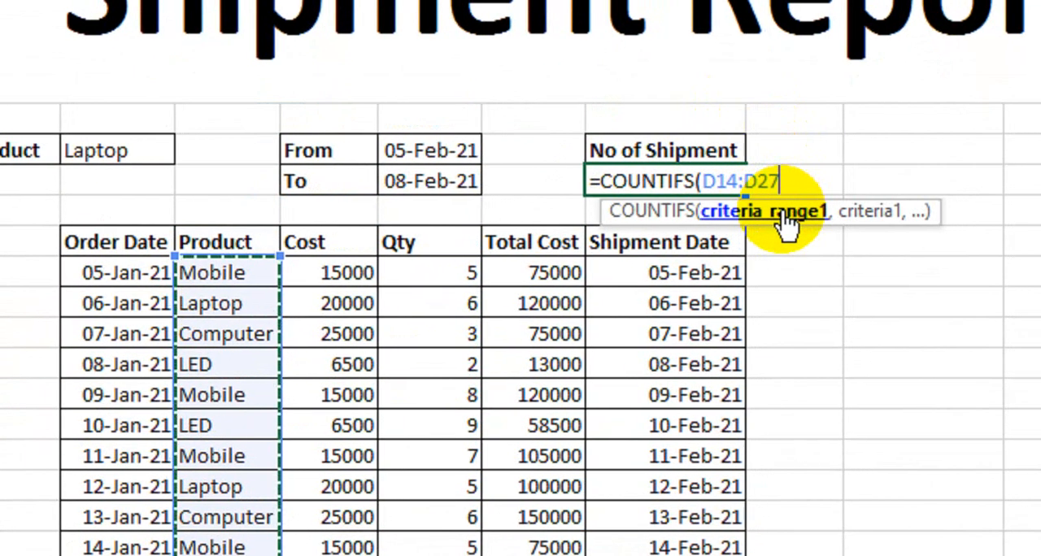
pyautogui.write(',')
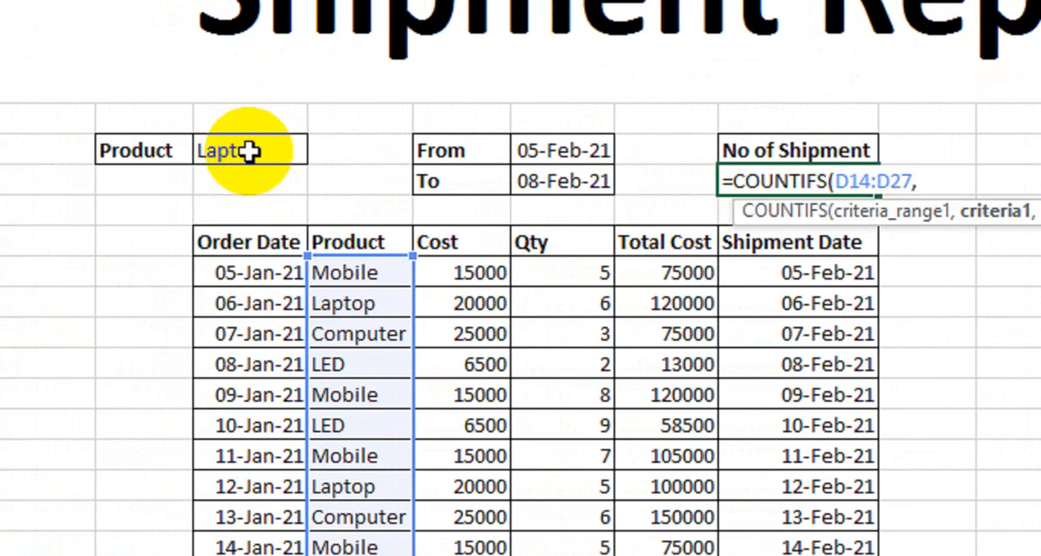
pyautogui.click(250, 151)
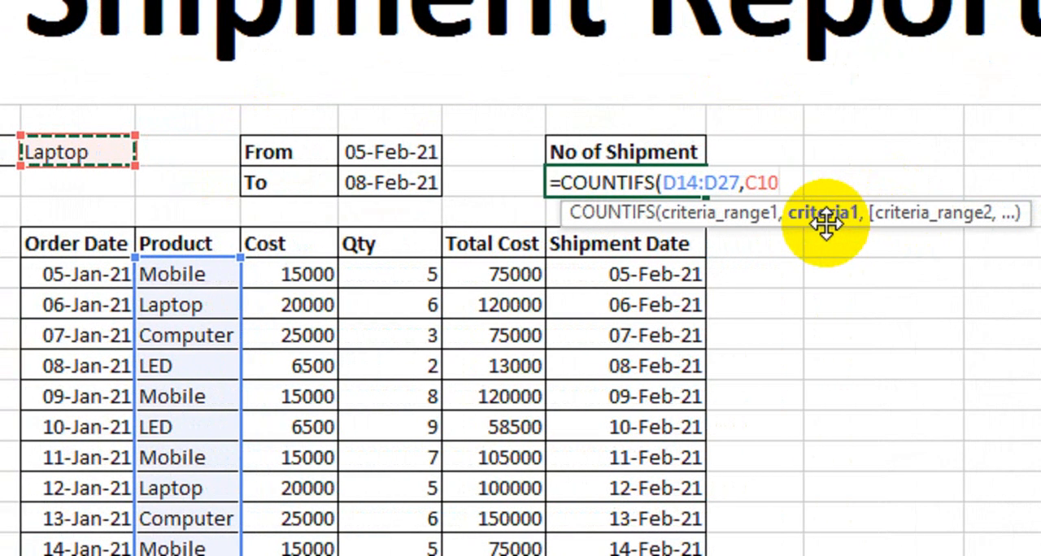
# Extend the COUNTIFS formula with the shipment dates H14:H27 and the From-date criterion ">="&F10
pyautogui.write(',')
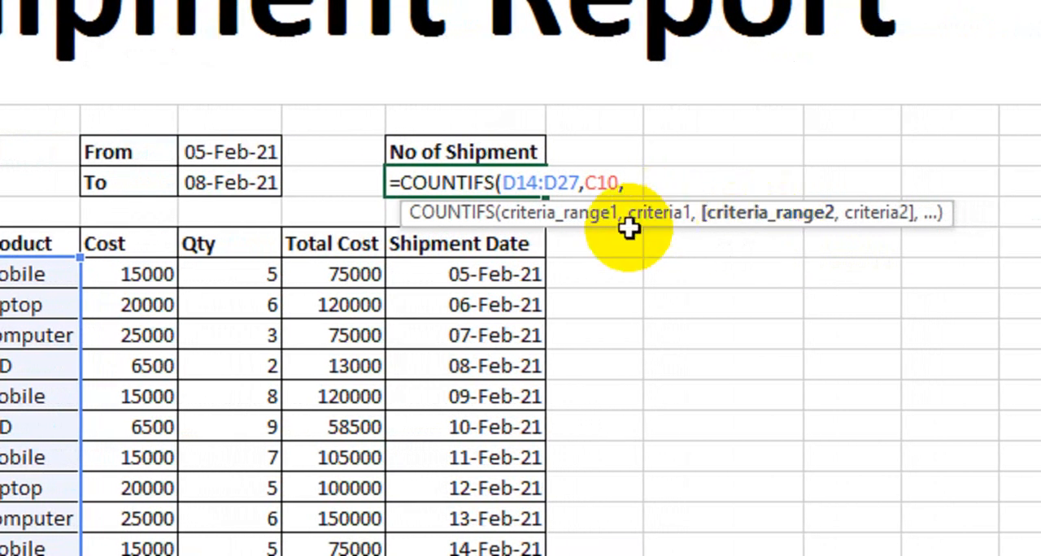
pyautogui.moveTo(491, 278); pyautogui.dragTo(480, 555)
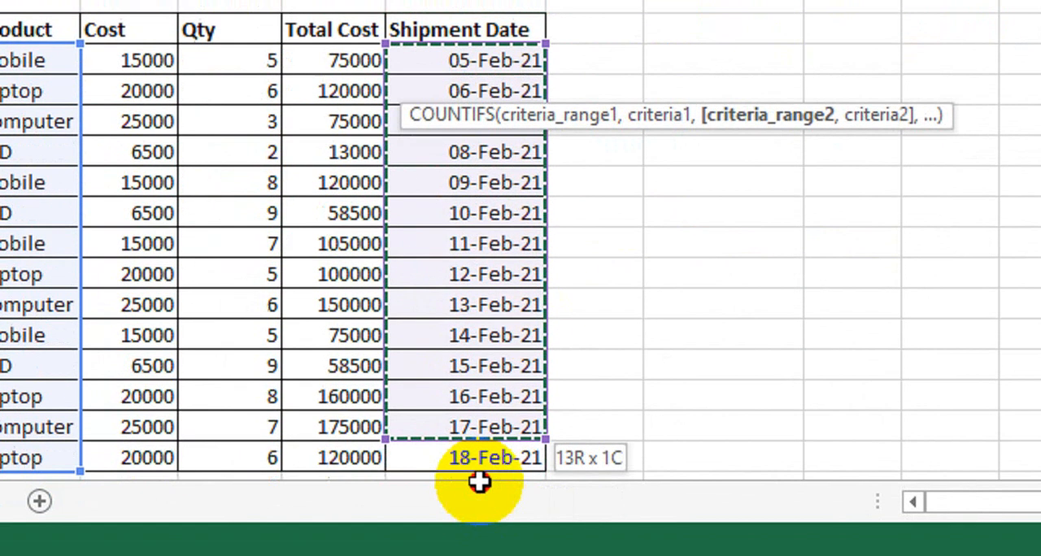
pyautogui.moveTo(480, 483); pyautogui.dragTo(476, 459)
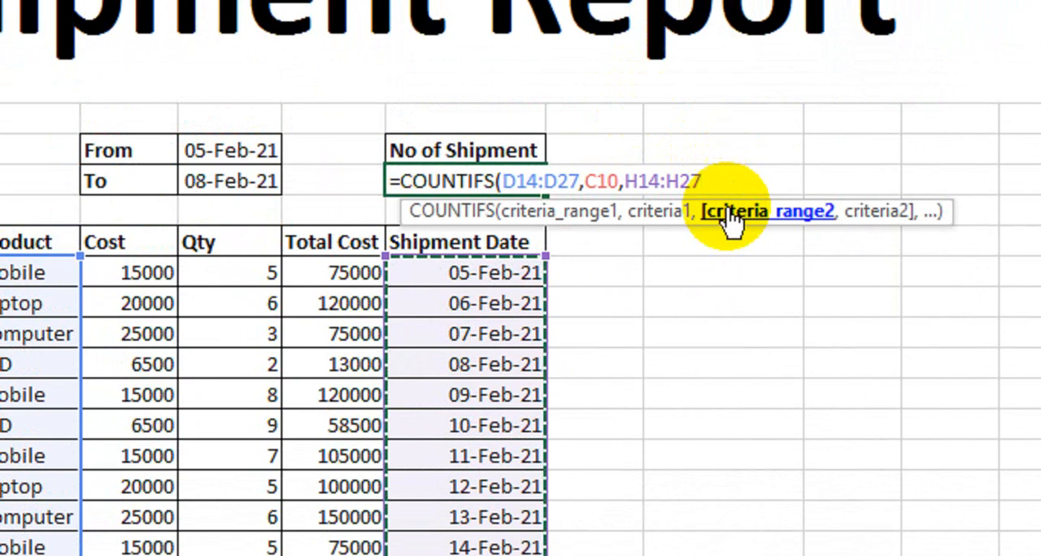
pyautogui.write(',">="&')
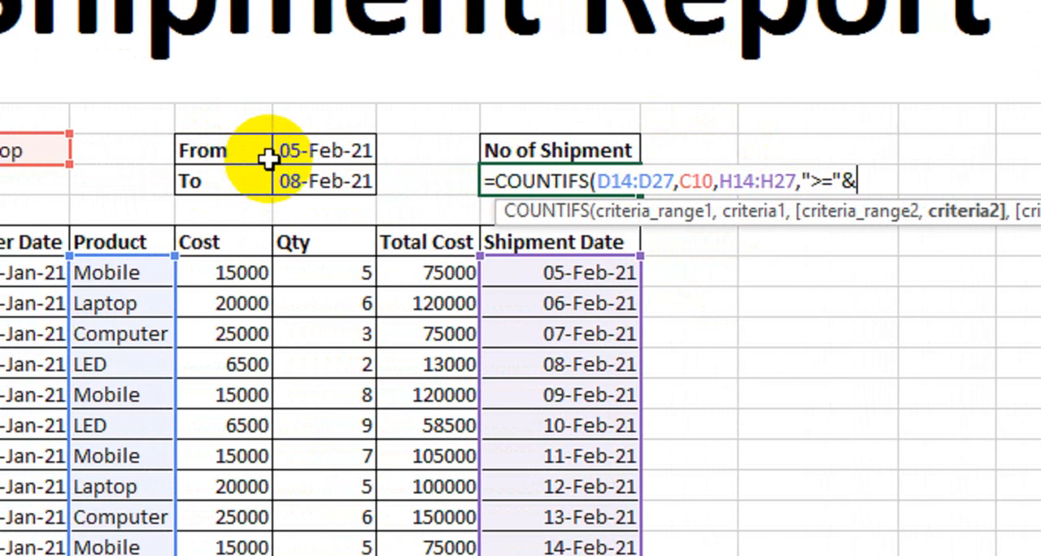
pyautogui.click(325, 148)
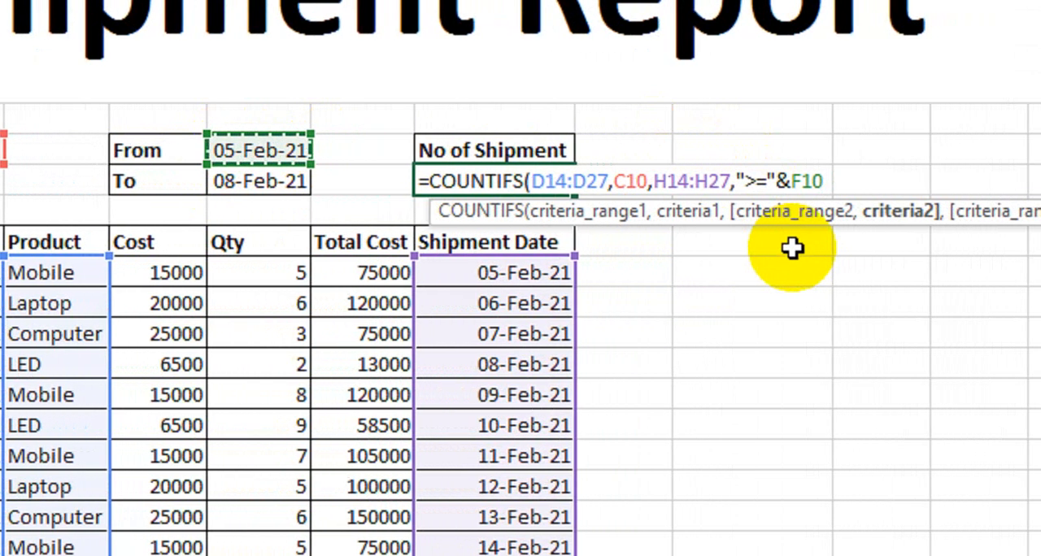
# Complete the COUNTIFS formula with H14:H27 again and the To-date criterion "<="&F11, and enter it
pyautogui.write(',')
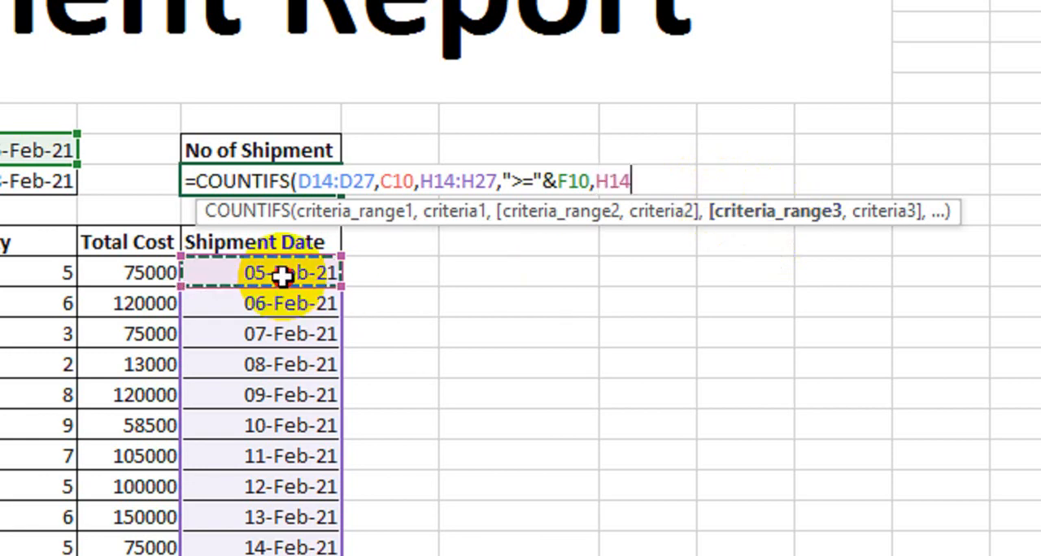
pyautogui.moveTo(280, 277); pyautogui.dragTo(274, 419)
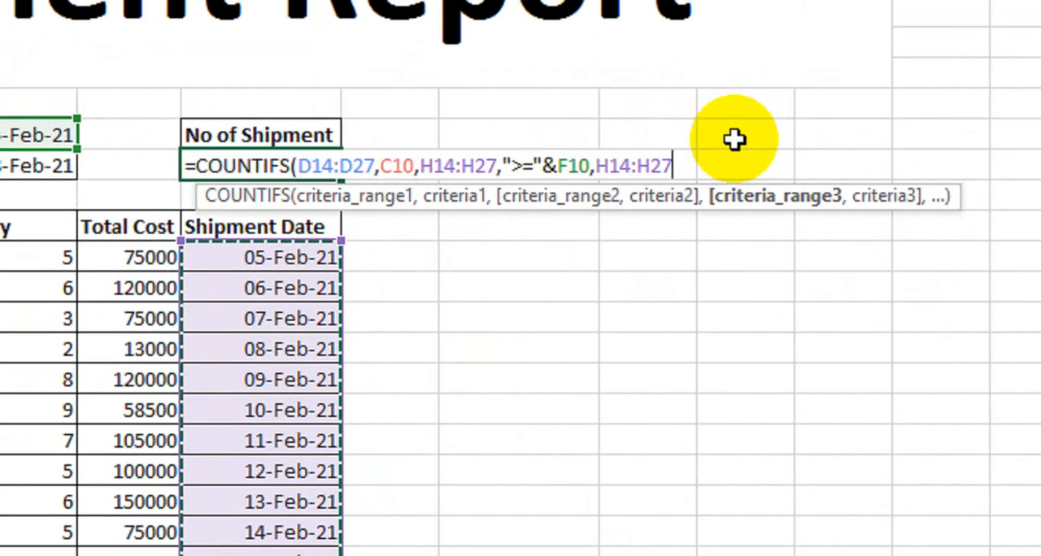
pyautogui.write(',"<="&')
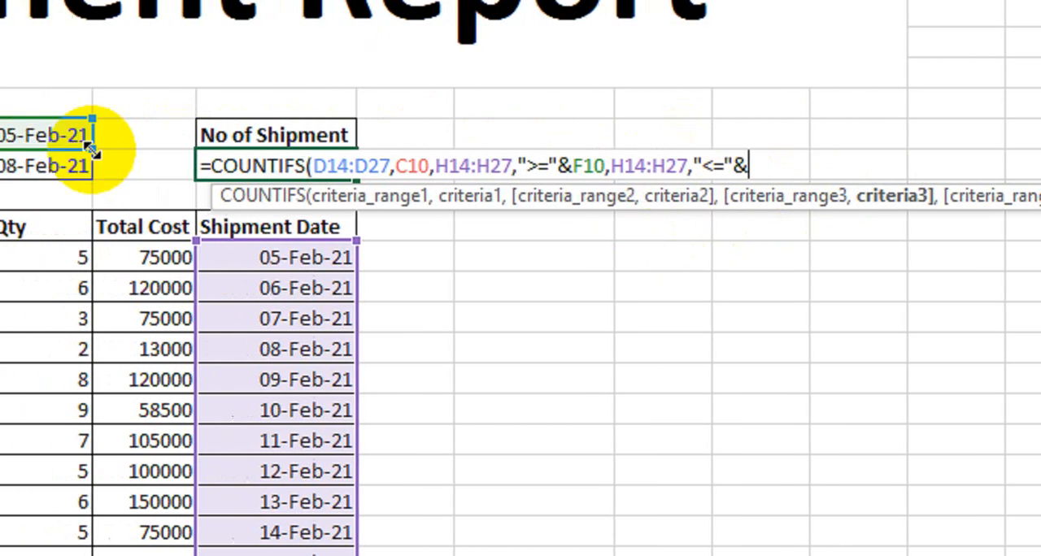
pyautogui.click(248, 167)
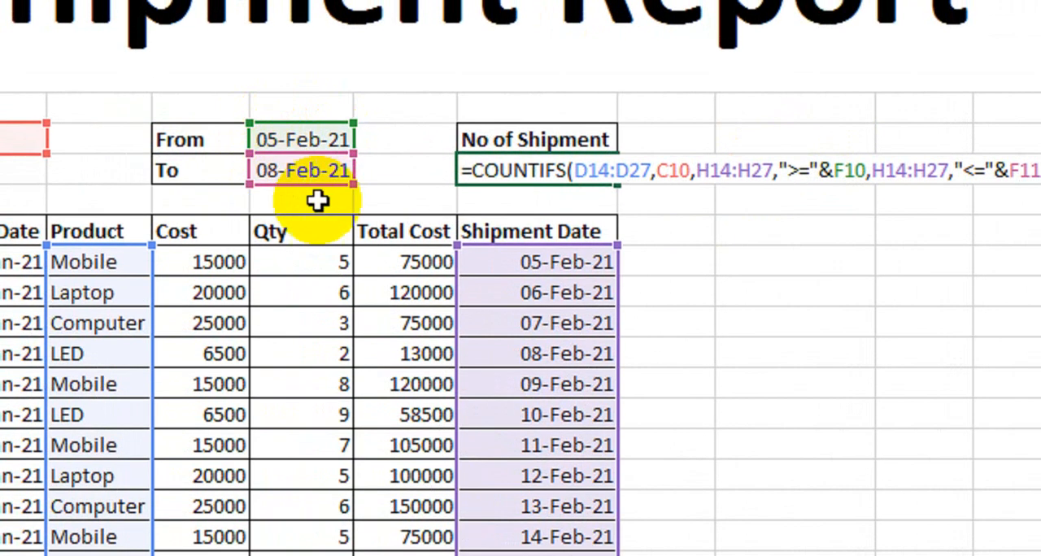
pyautogui.click(482, 169)
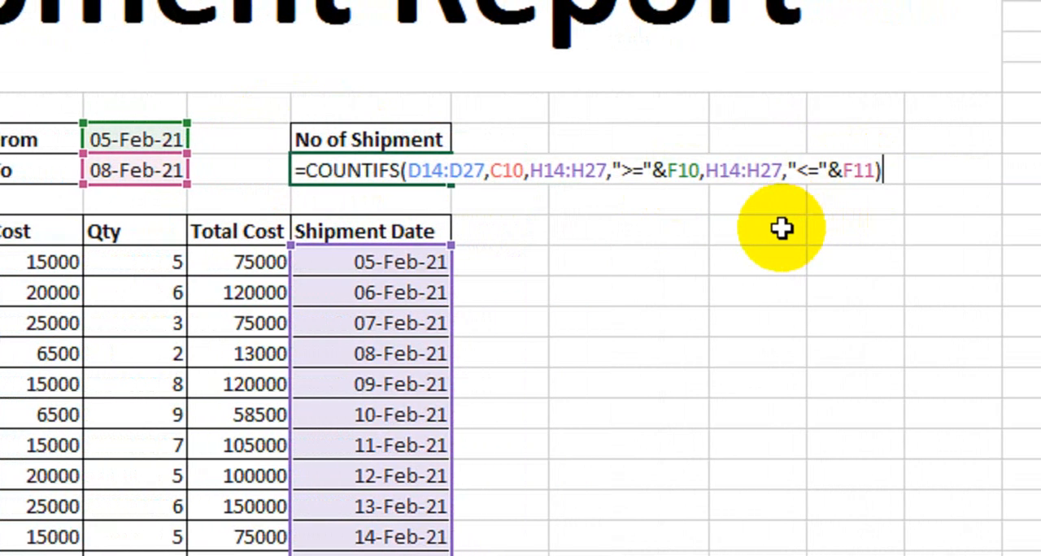
pyautogui.press('Return')
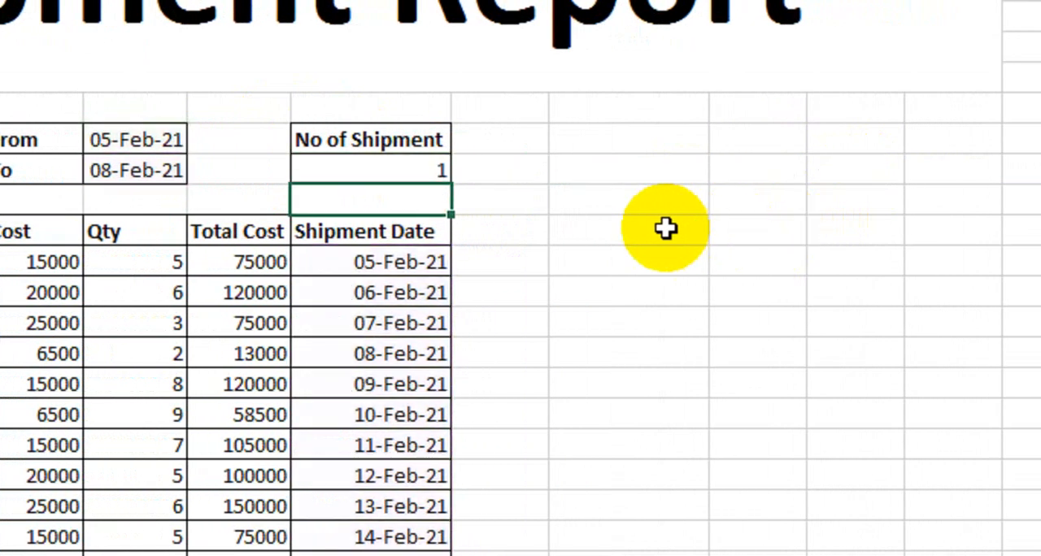
# Check the shipment count against the chosen product and the table's shipment dates from 05-Feb-21 to 08-Feb-21
pyautogui.click(199, 142)
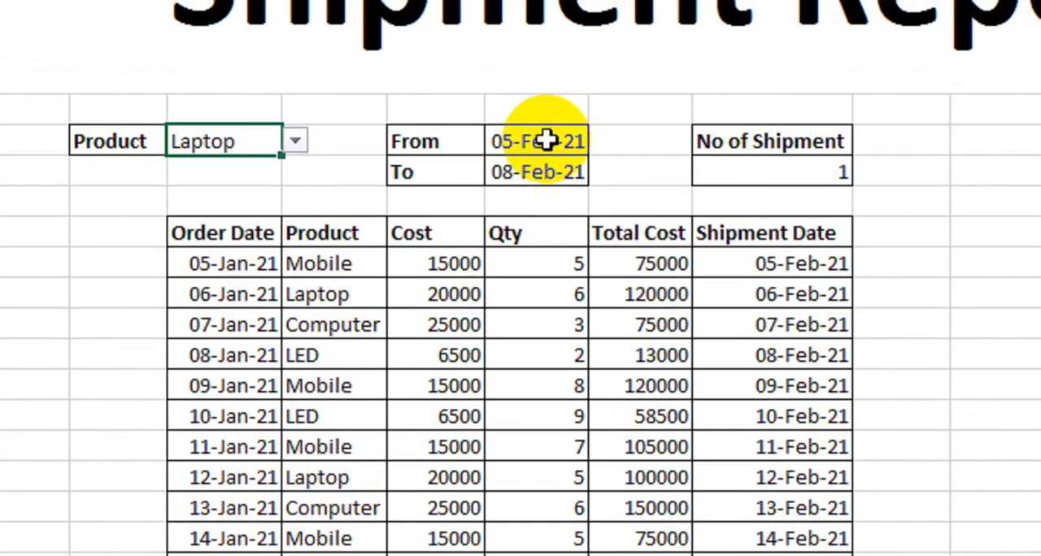
pyautogui.click(547, 141)
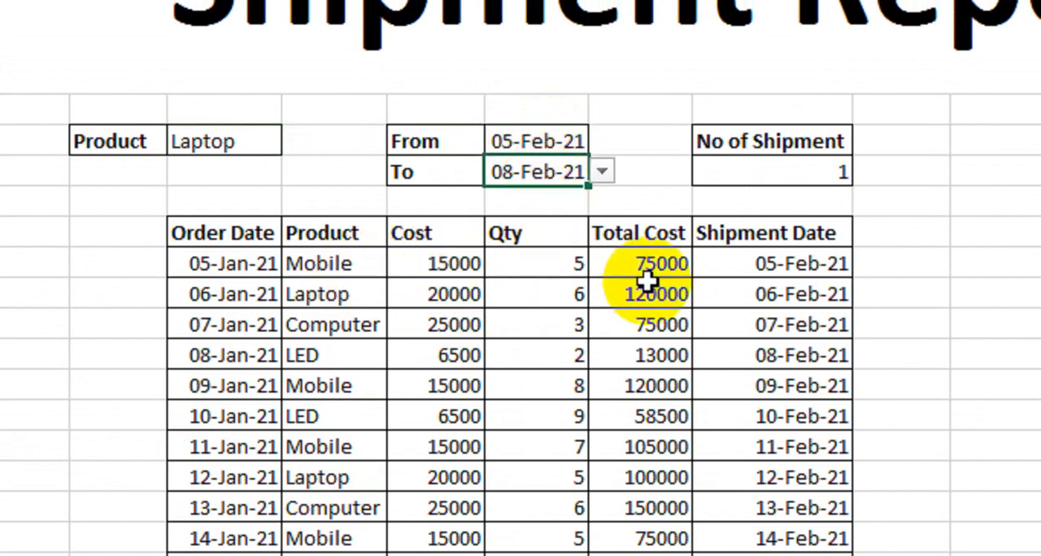
pyautogui.moveTo(746, 268); pyautogui.dragTo(751, 361)
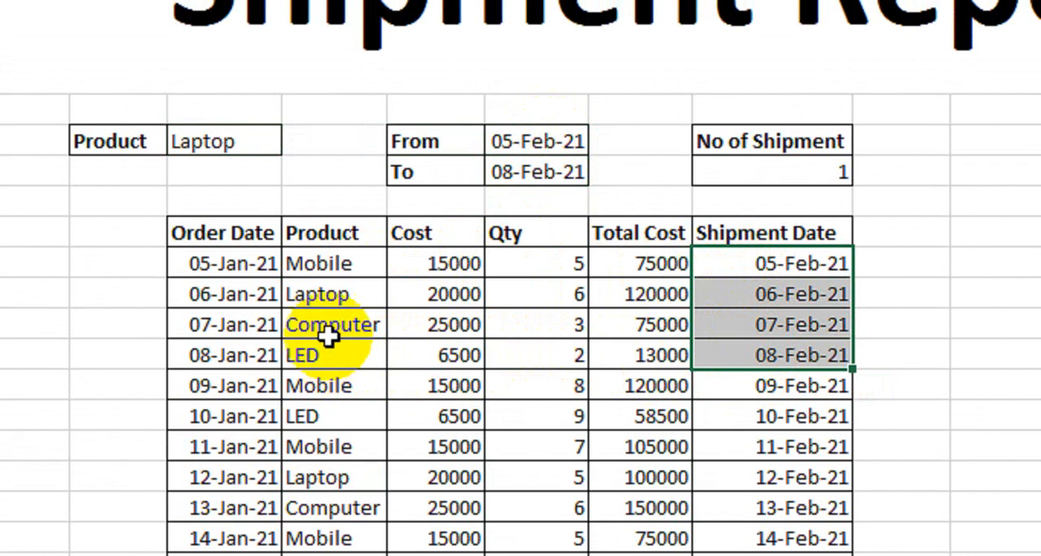
# Try 11-Feb-21 and 14-Feb-21 as the To date, and select the shipment dates from 05-Feb-21 to 14-Feb-21 to check the count
pyautogui.click(506, 169)
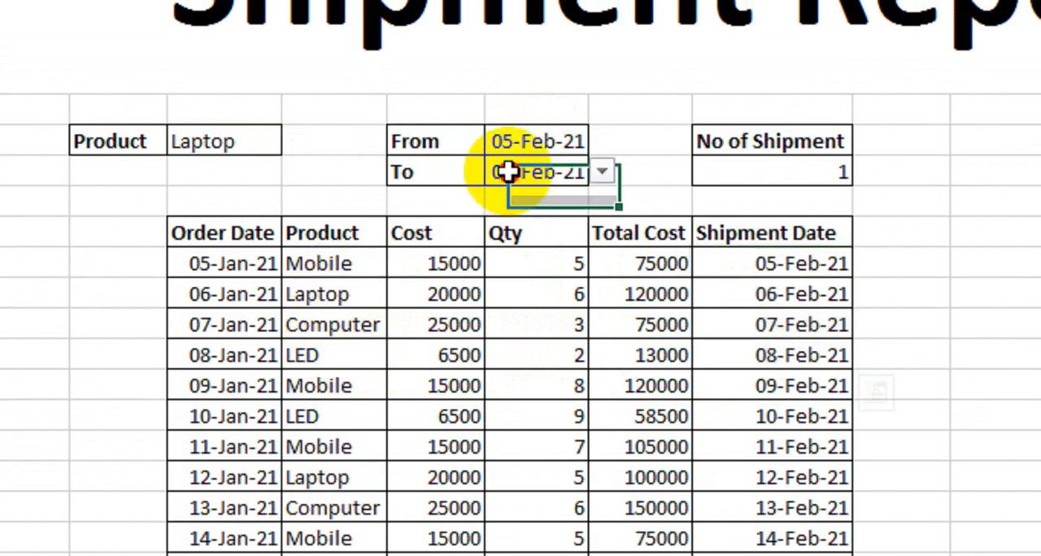
pyautogui.click(593, 169)
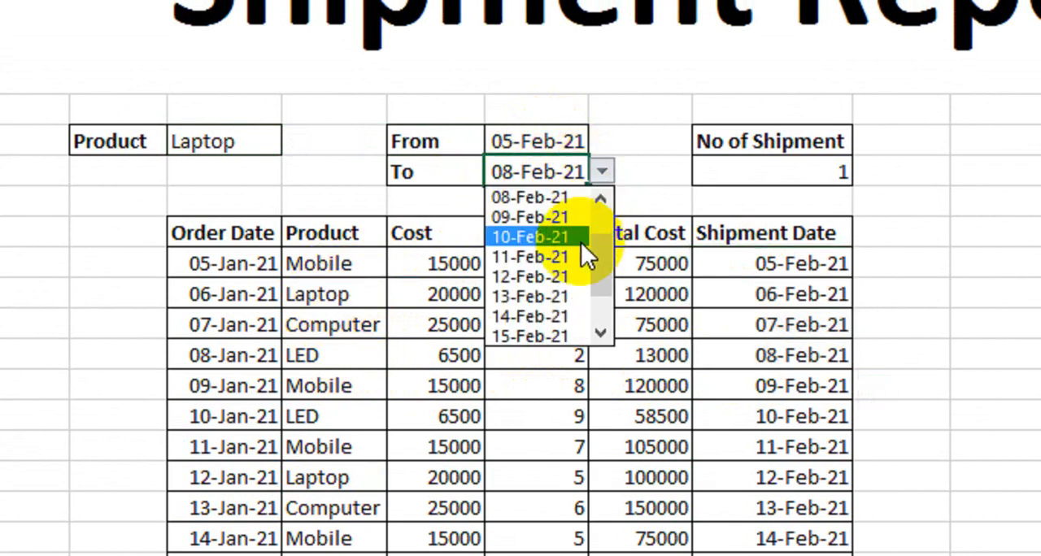
pyautogui.click(568, 259)
pyautogui.click(601, 171)
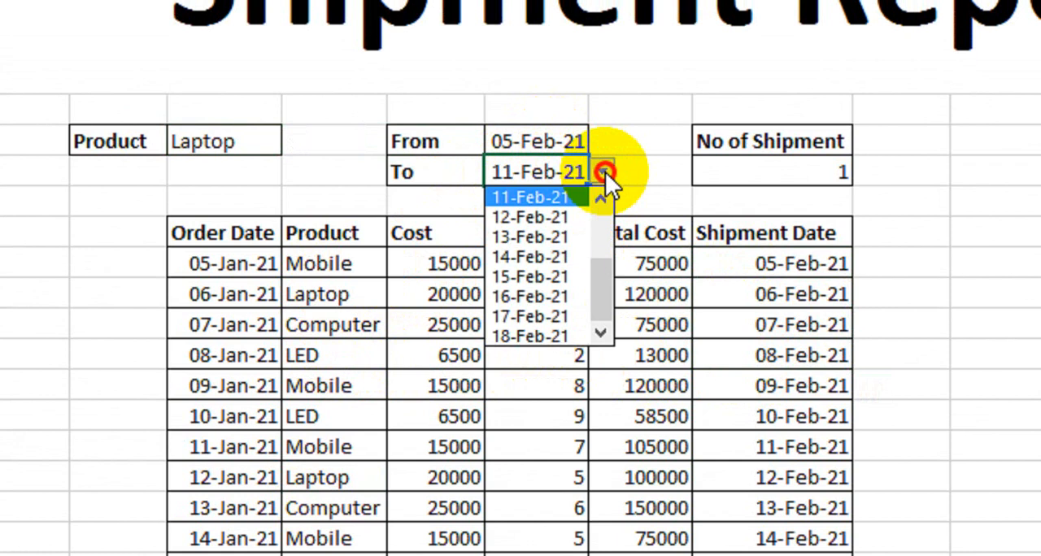
pyautogui.click(575, 256)
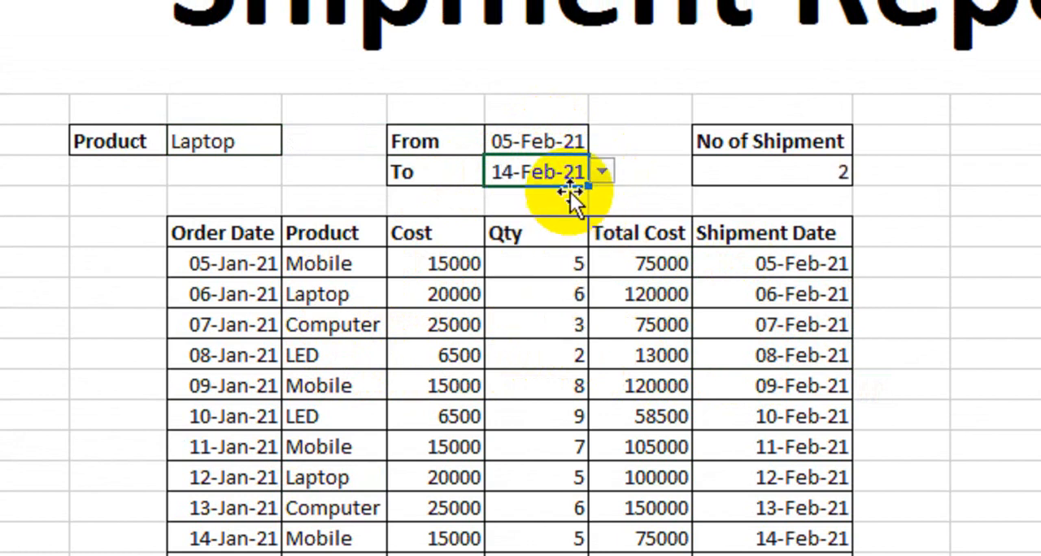
pyautogui.moveTo(745, 262); pyautogui.dragTo(763, 533)
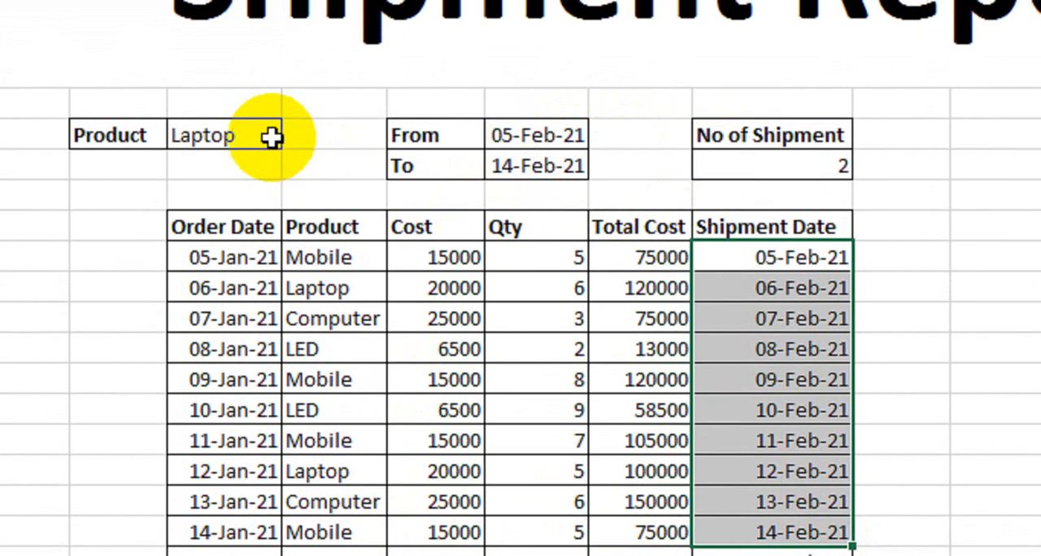
# Try Mobile as the Product, and check its count against the shipment dates from 05-Feb-21 to 14-Feb-21
pyautogui.click(271, 138)
pyautogui.click(298, 140)
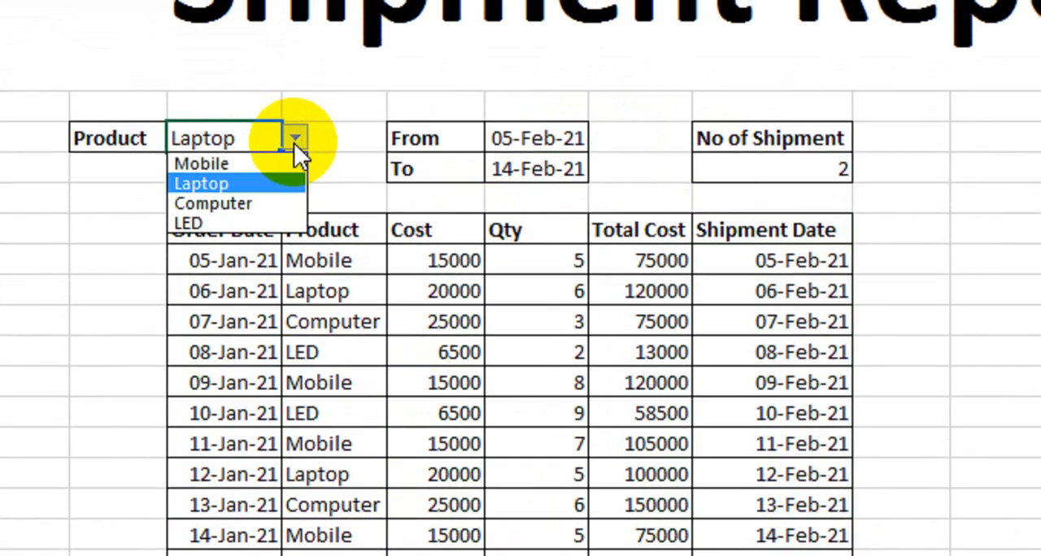
pyautogui.click(280, 162)
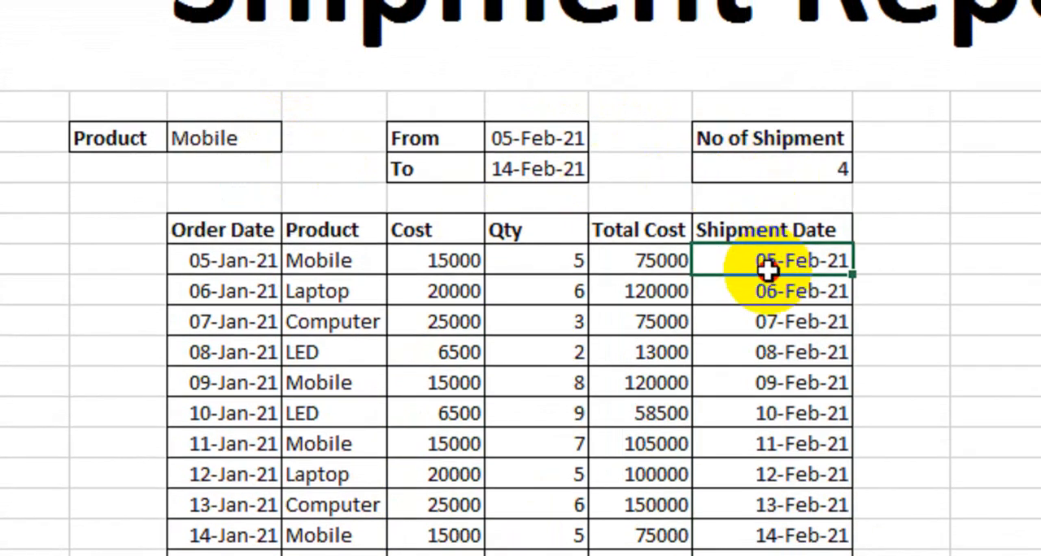
pyautogui.moveTo(769, 271); pyautogui.dragTo(773, 502)
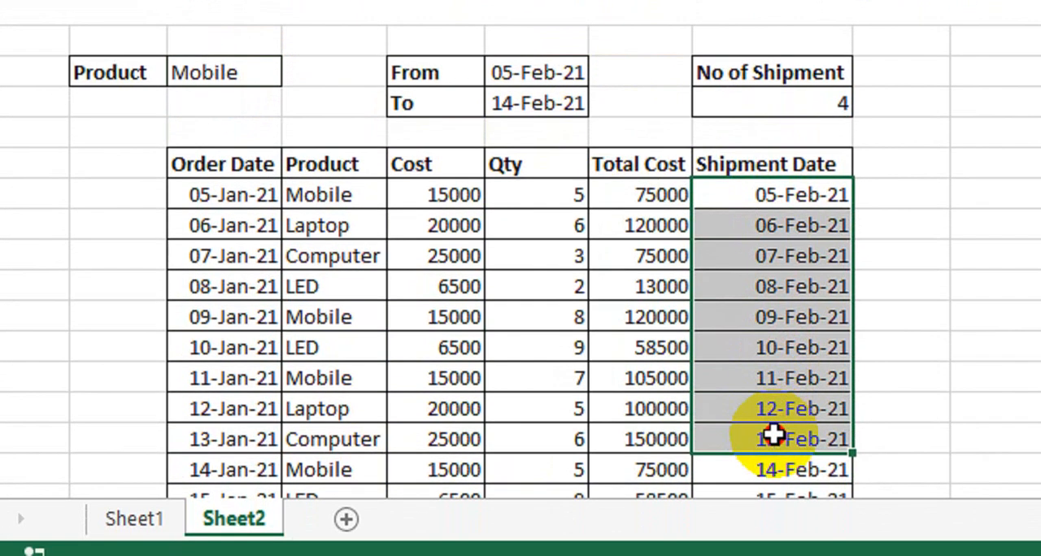
pyautogui.moveTo(774, 434)
pyautogui.mouseDown()
pyautogui.moveTo(779, 463)
pyautogui.moveTo(779, 449)
pyautogui.mouseUp()
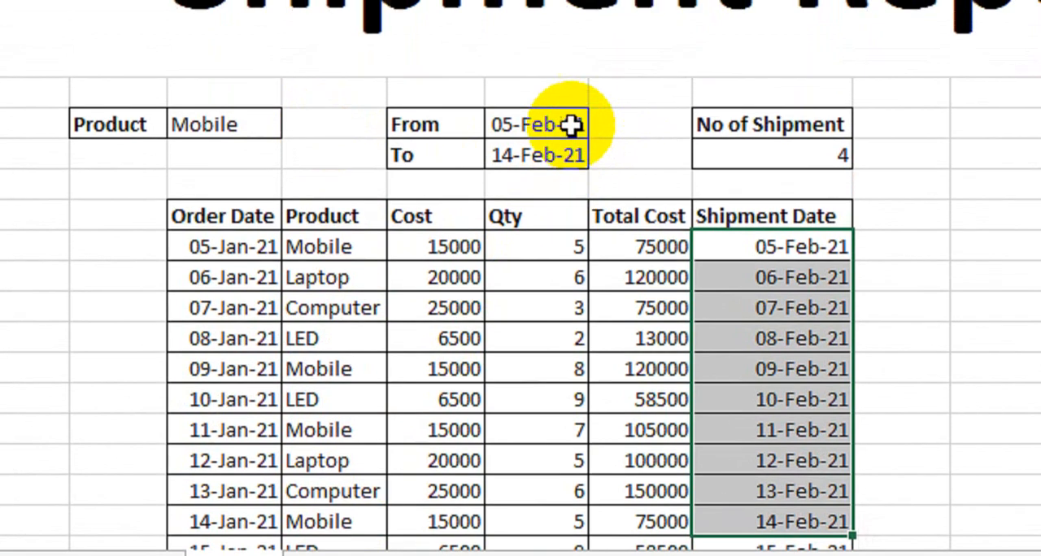
# Reselect 05-Feb-21 as the From date and choose 18-Feb-21 as the To date
pyautogui.click(572, 124)
pyautogui.click(600, 126)
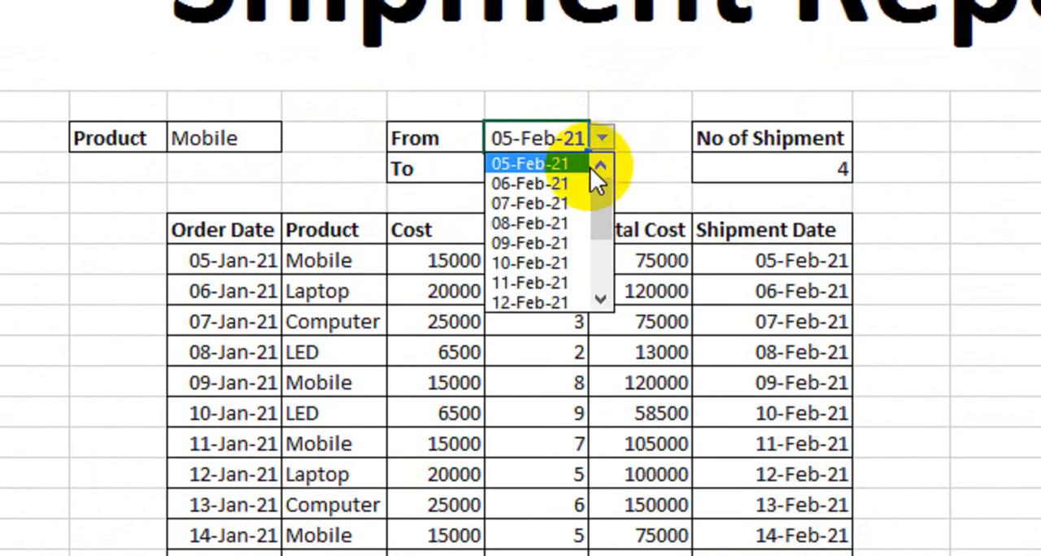
pyautogui.click(553, 165)
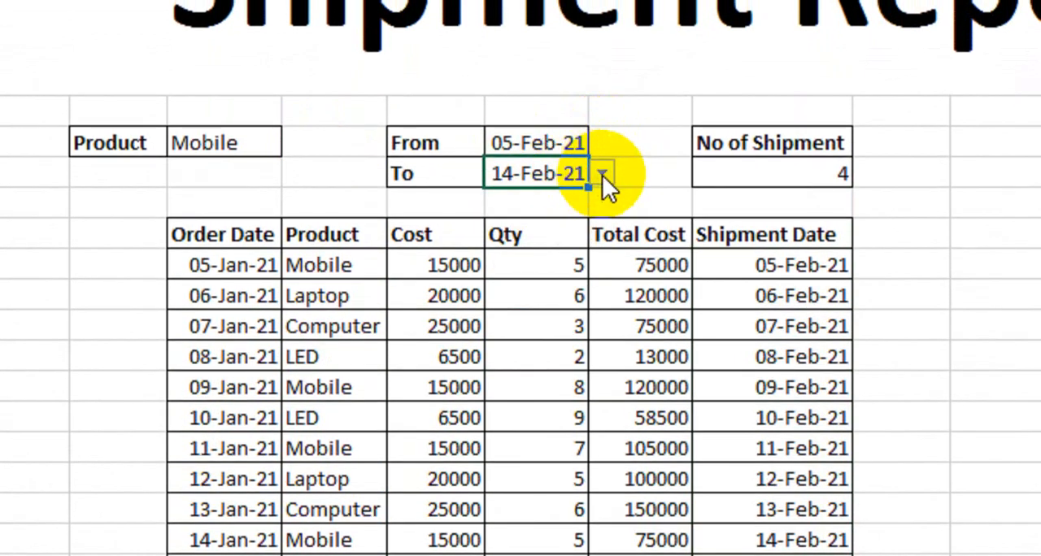
pyautogui.click(602, 175)
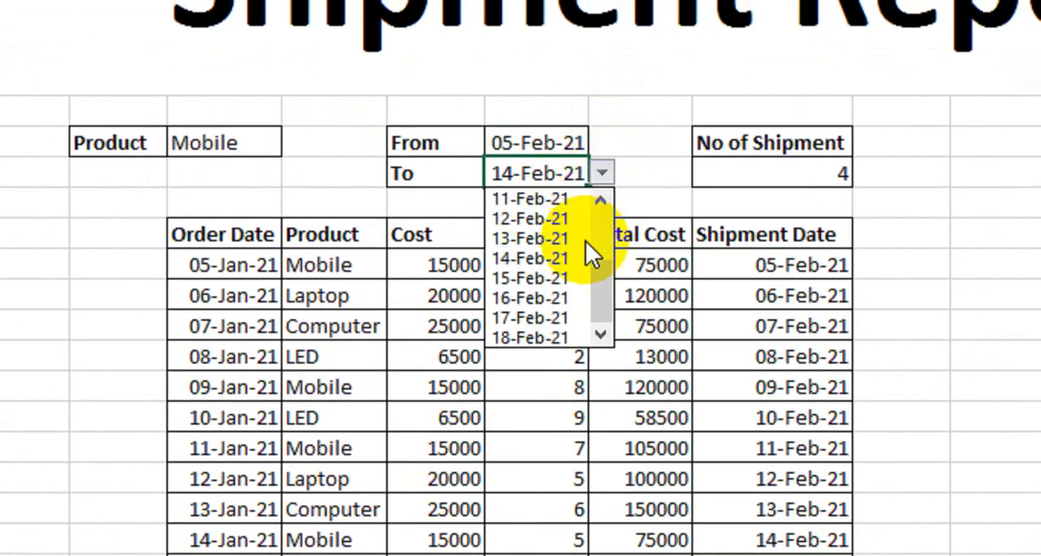
pyautogui.click(551, 339)
# Set the Product to Laptop to test the shipment count over the full date range
pyautogui.click(248, 144)
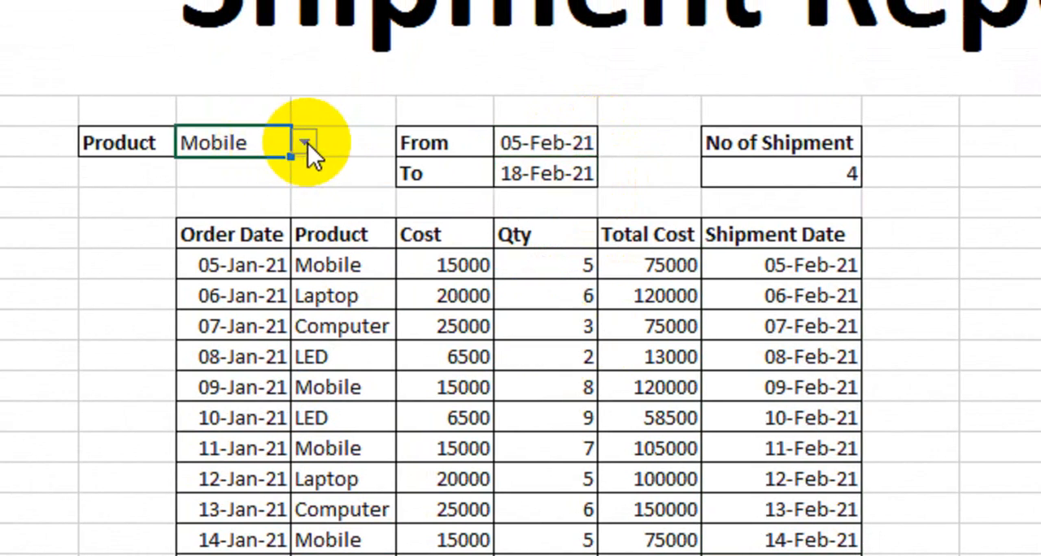
pyautogui.click(307, 143)
pyautogui.click(286, 185)
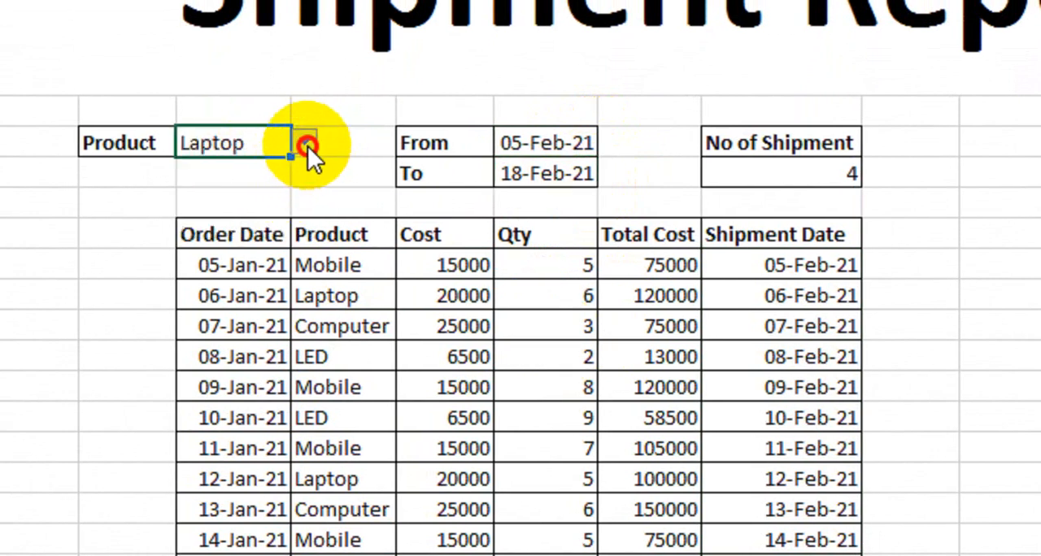
# Try other products, including Computer, to test the shipment count, and set the Product to LED
pyautogui.click(308, 145)
pyautogui.click(278, 167)
pyautogui.click(307, 145)
pyautogui.click(281, 204)
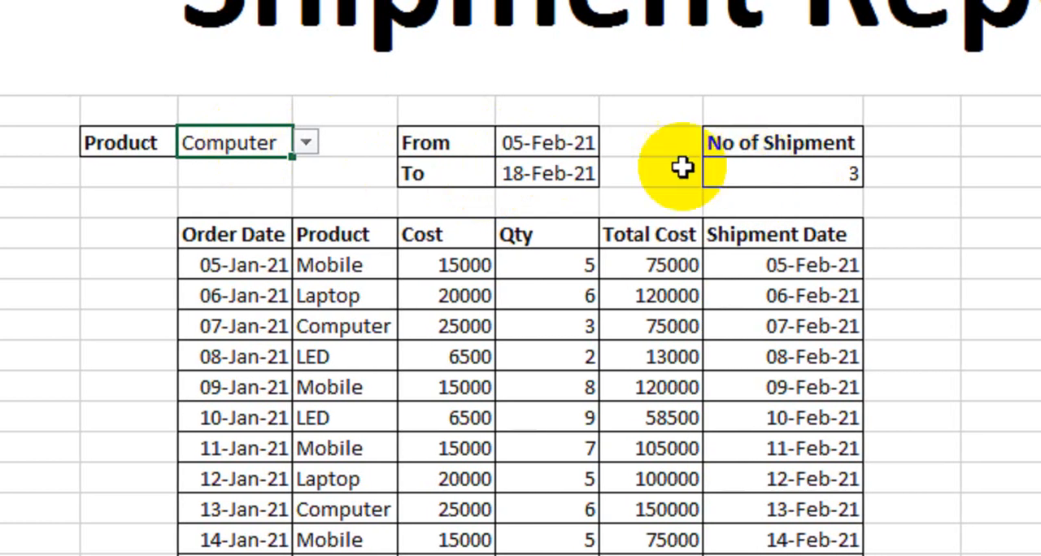
pyautogui.click(307, 145)
pyautogui.click(279, 231)
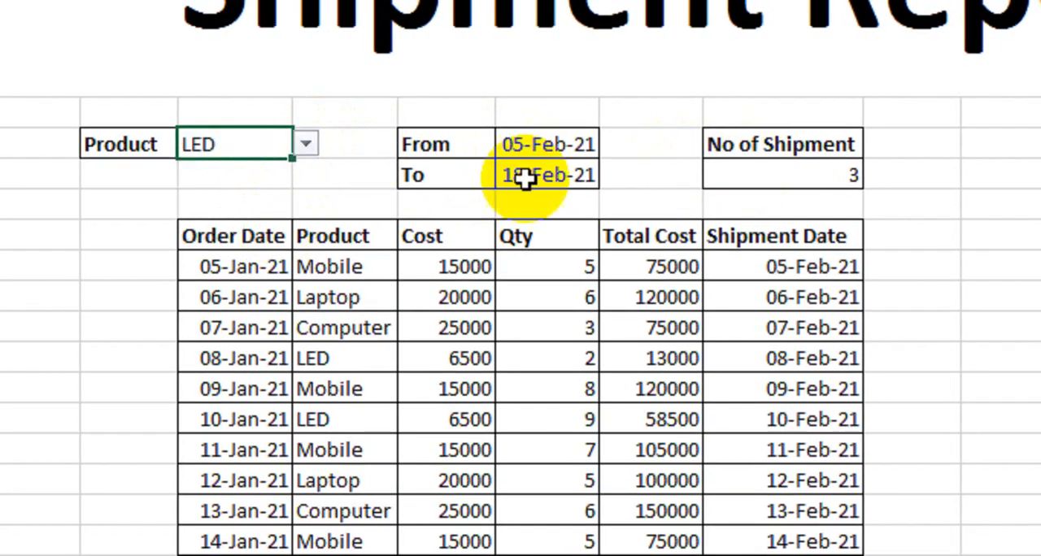
# Try 09-Feb-21 as the From date for LED, and open the Product choices without changing the product
pyautogui.click(533, 147)
pyautogui.click(614, 144)
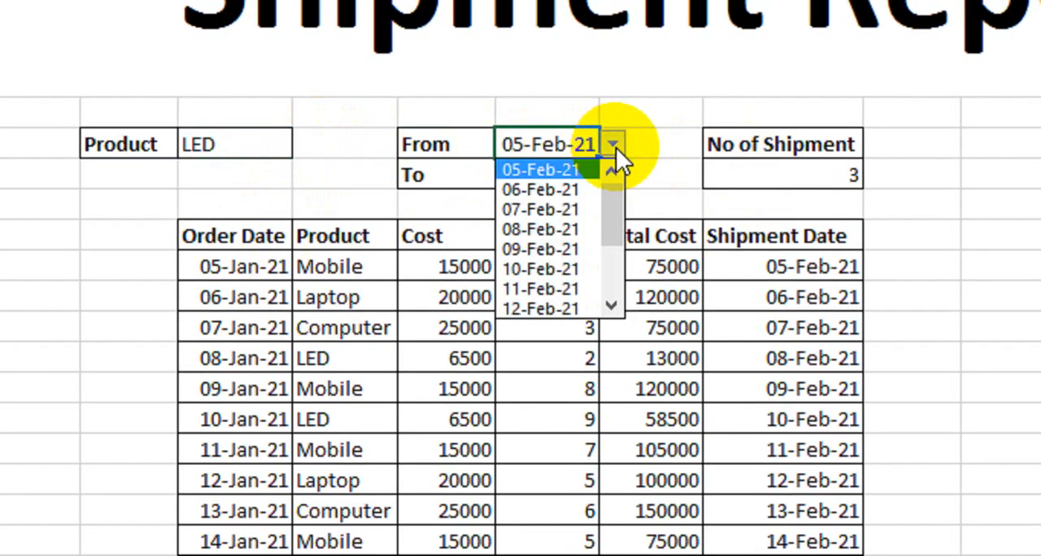
pyautogui.click(576, 246)
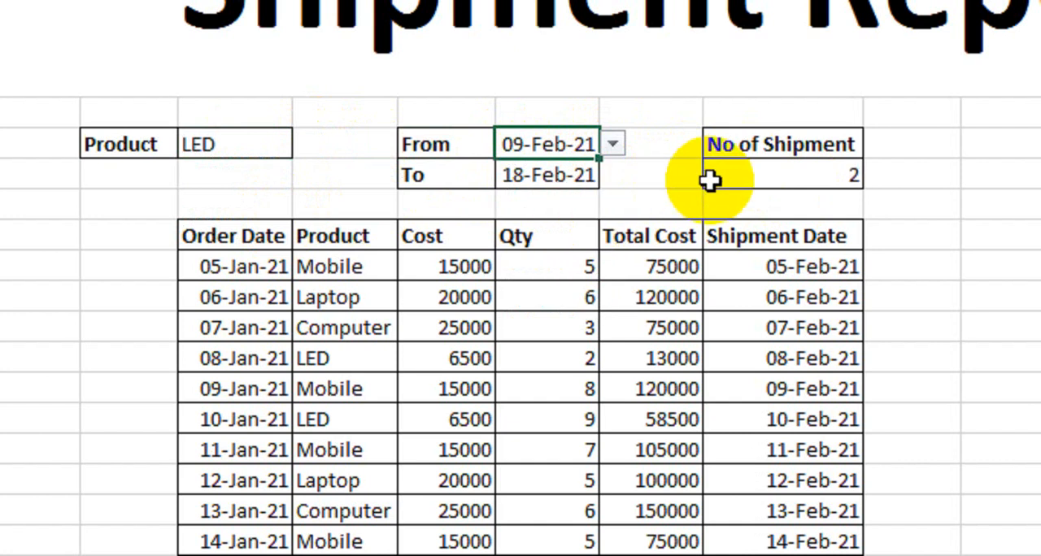
pyautogui.click(279, 153)
pyautogui.click(312, 146)
pyautogui.click(353, 186)
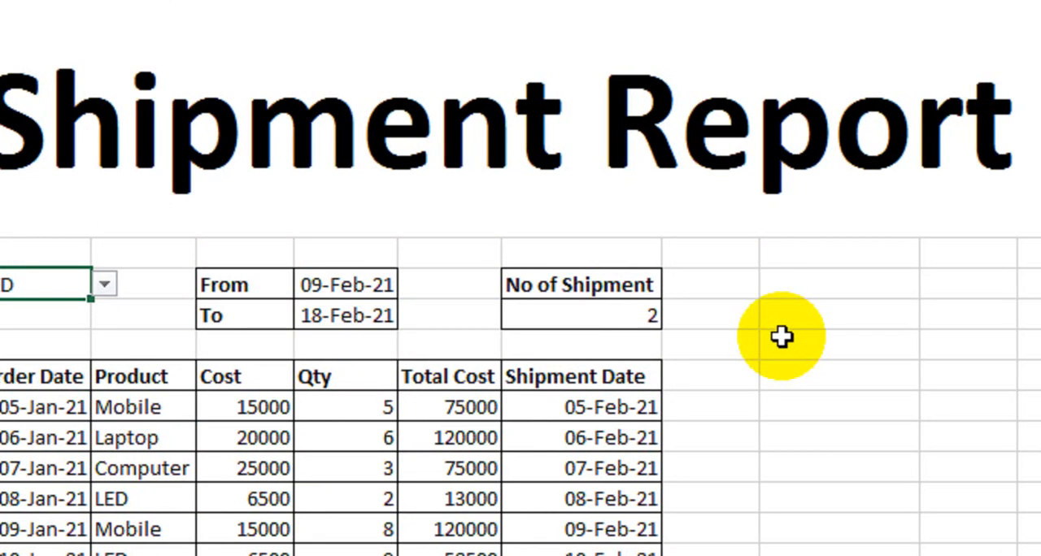
# Copy the No of Shipment heading and result cells to J10:J11, and clear the copied result
pyautogui.doubleClick(598, 317)
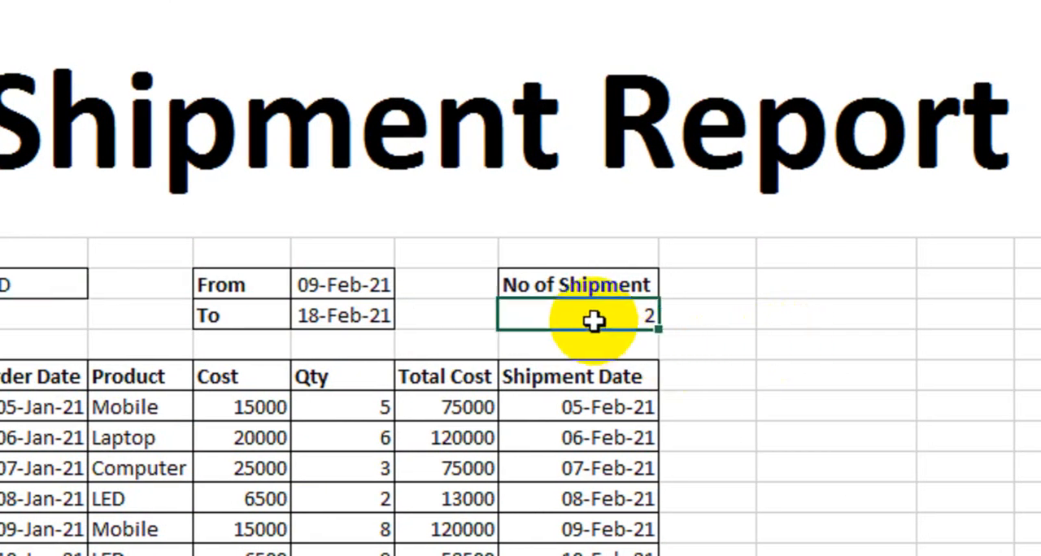
pyautogui.click(781, 288)
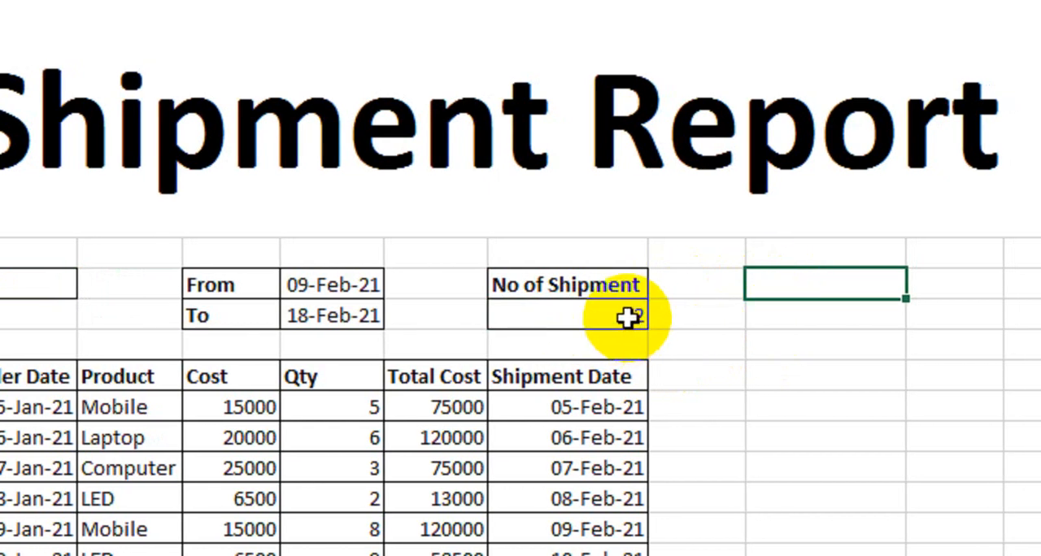
pyautogui.moveTo(588, 285); pyautogui.dragTo(592, 309)
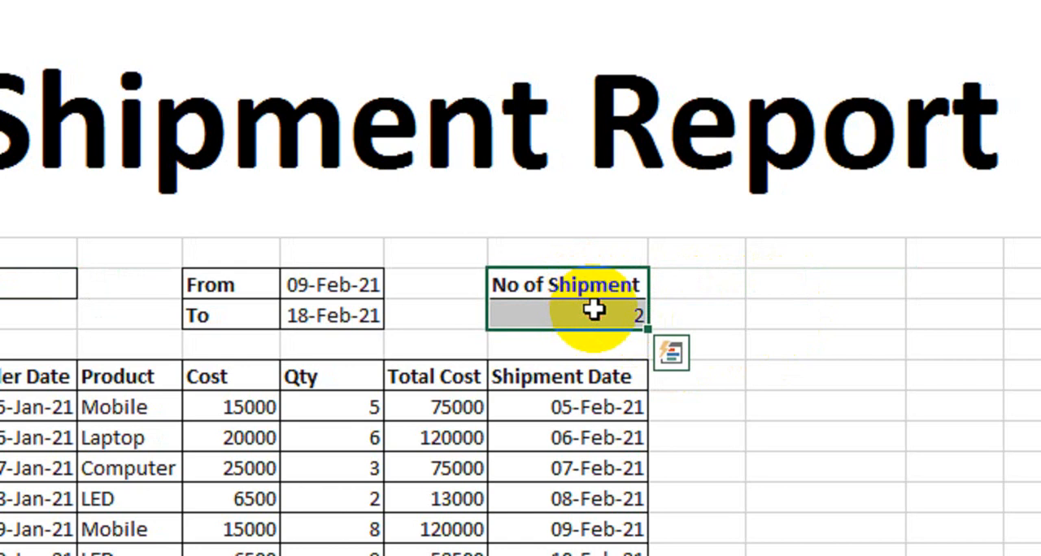
pyautogui.hotkey('ctrl', 'c')
pyautogui.click(797, 290)
pyautogui.moveTo(798, 291); pyautogui.dragTo(797, 309)
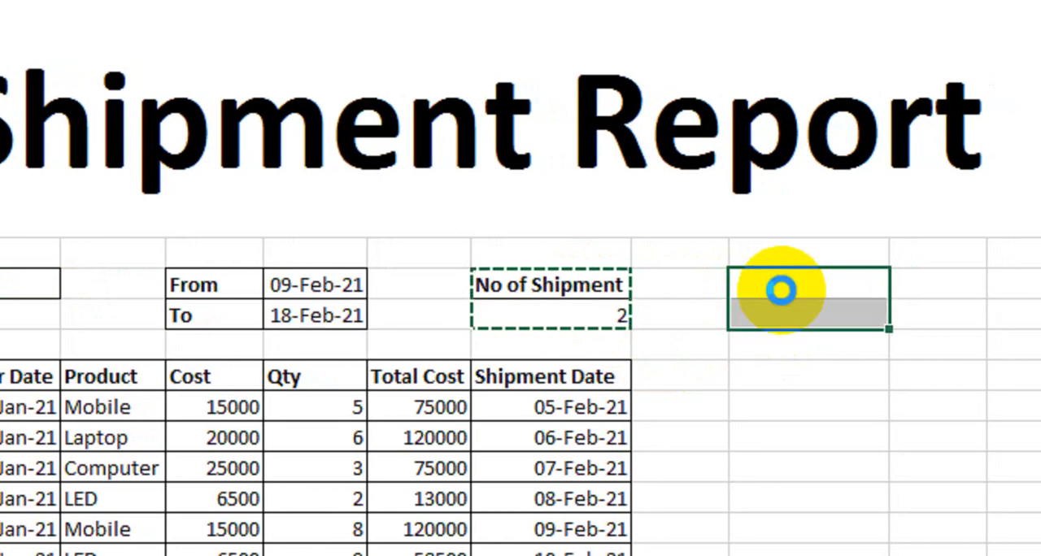
pyautogui.hotkey('ctrl', 'v')
pyautogui.click(798, 318)
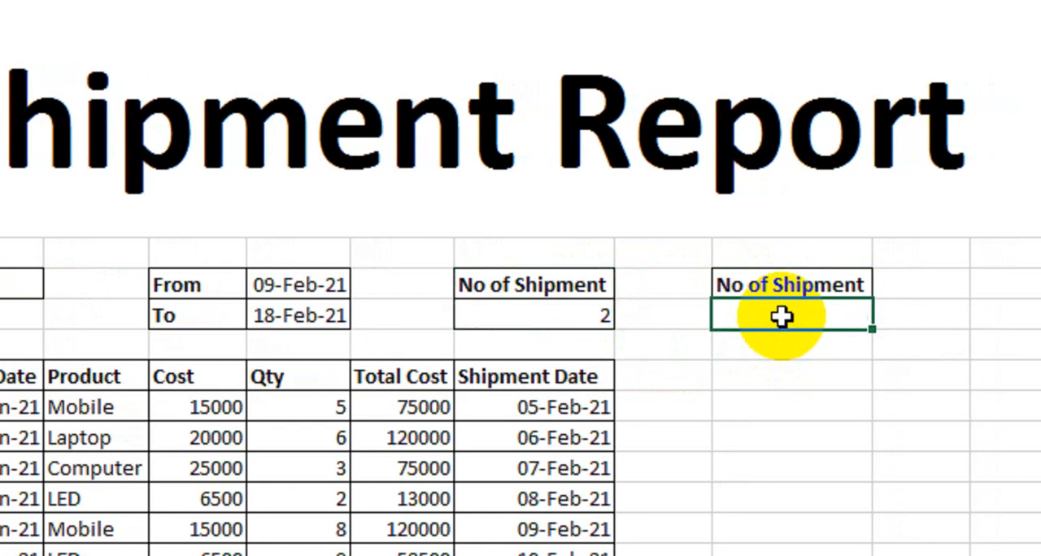
# Start a SUMPRODUCT formula in the empty result cell J11 with the product condition (D14:D27=C10)
pyautogui.click(783, 371)
pyautogui.click(783, 314)
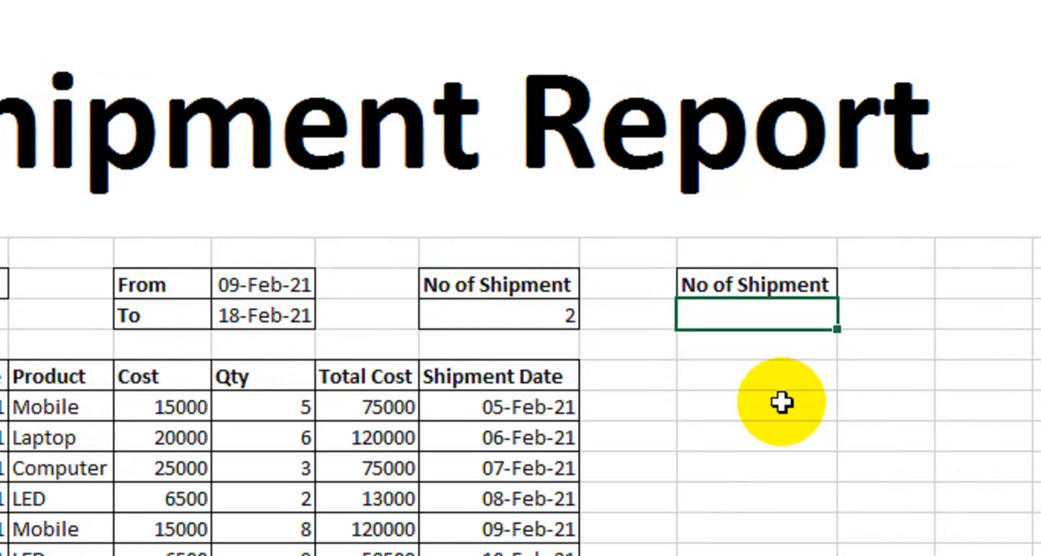
pyautogui.write('=sumpr')
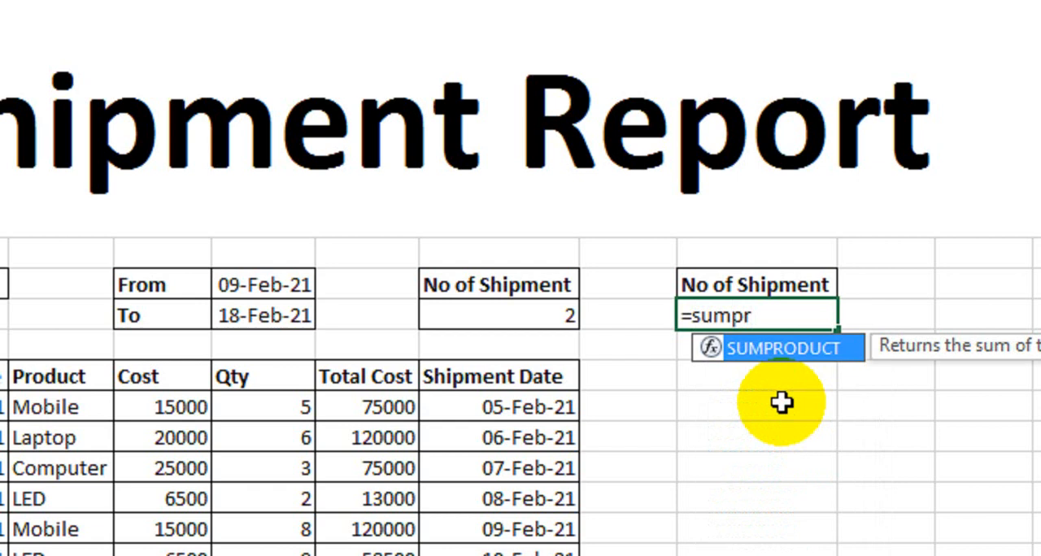
pyautogui.press('Tab')
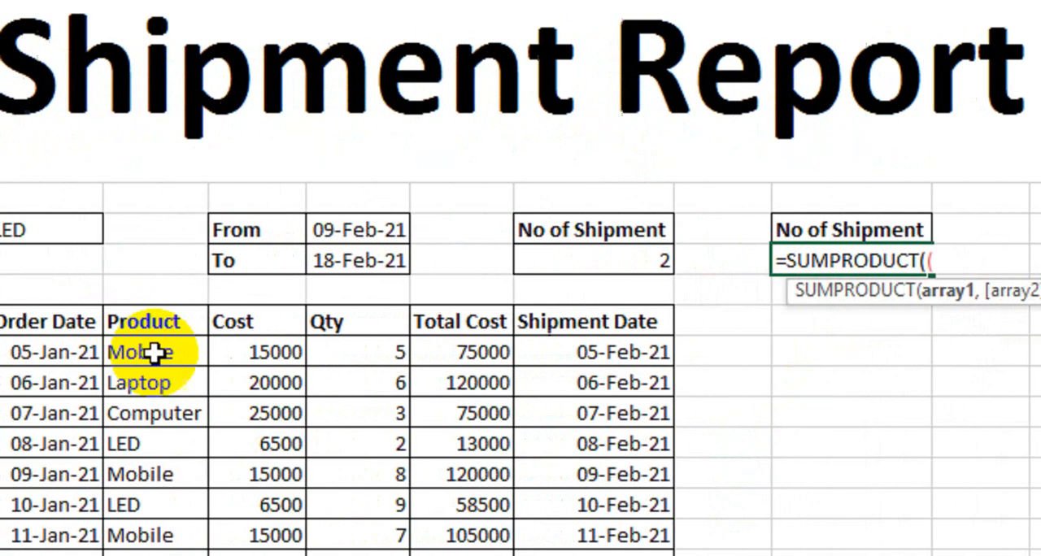
pyautogui.moveTo(154, 353); pyautogui.dragTo(279, 555)
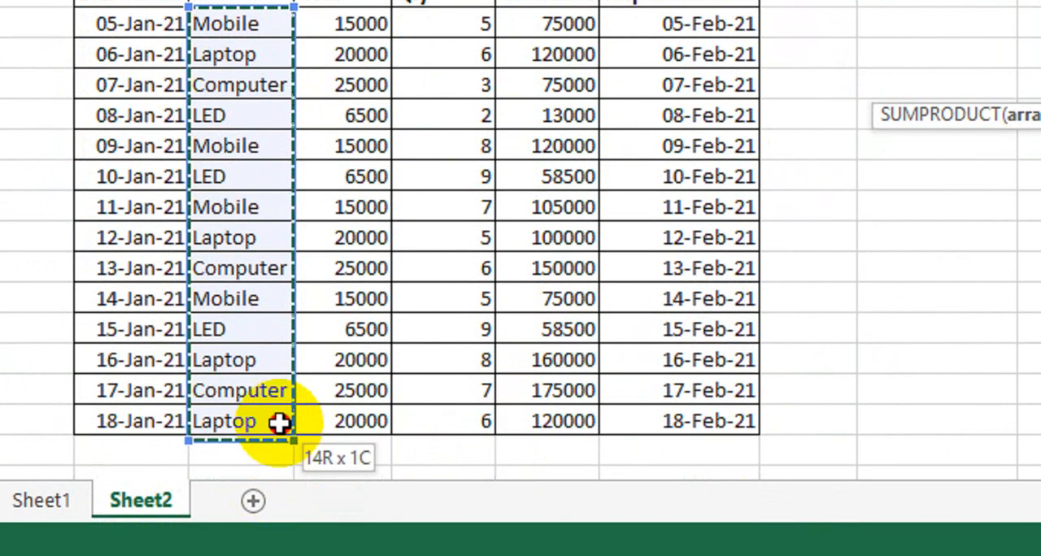
pyautogui.moveTo(279, 421); pyautogui.dragTo(279, 422)
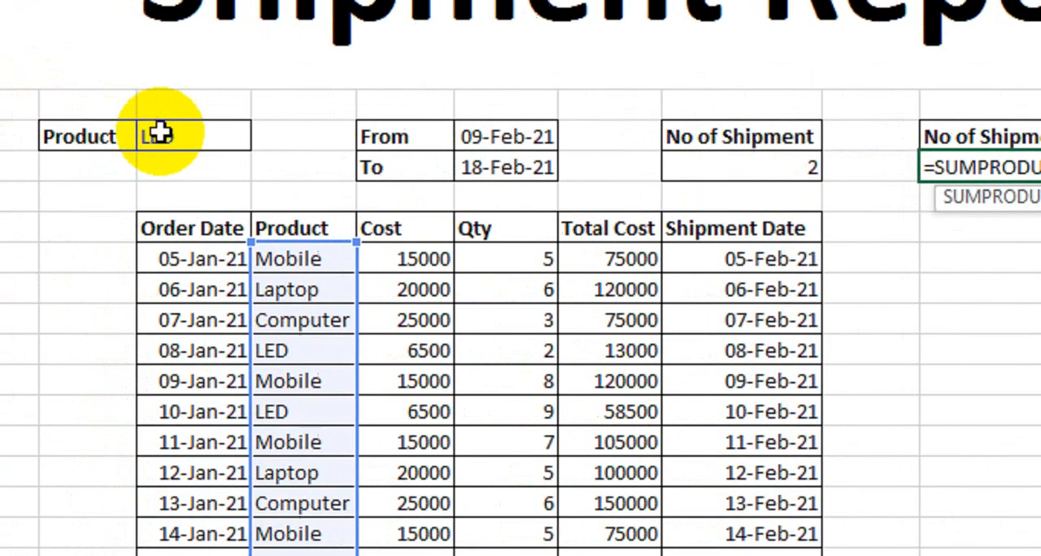
pyautogui.click(244, 141)
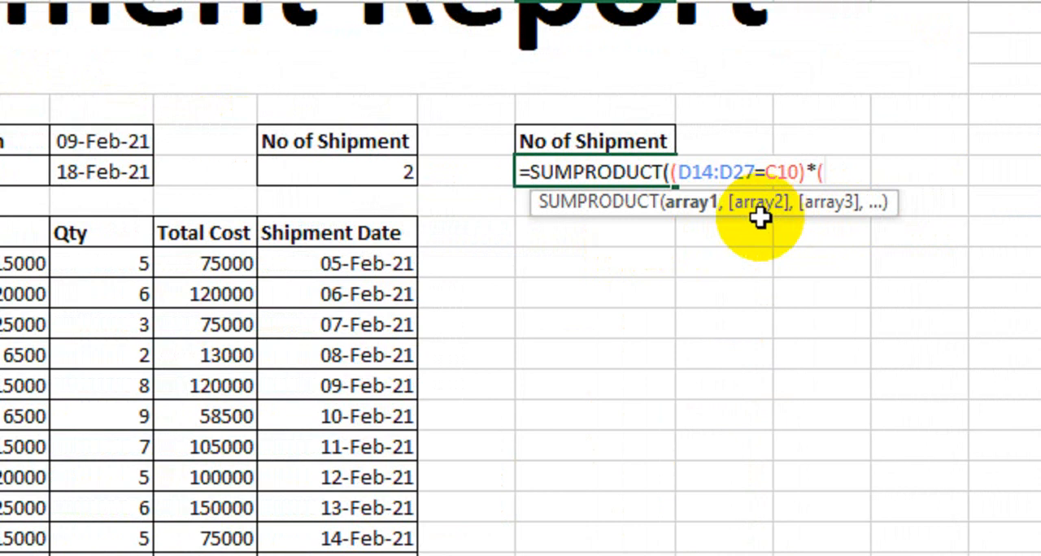
# Multiply by a From date condition in the SUMPRODUCT formula, (H14:H27>=F10)
pyautogui.click(330, 262)
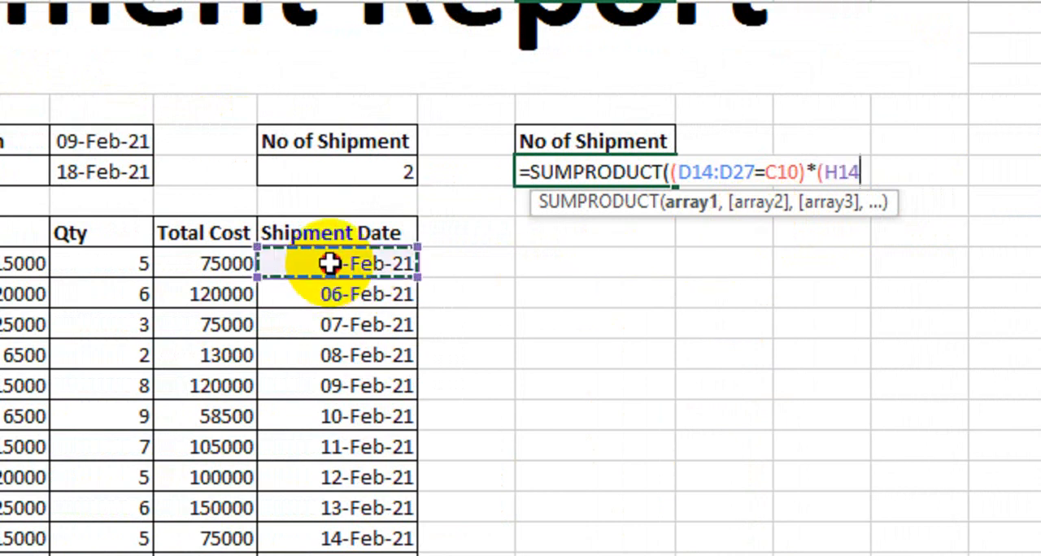
pyautogui.moveTo(330, 263); pyautogui.dragTo(337, 419)
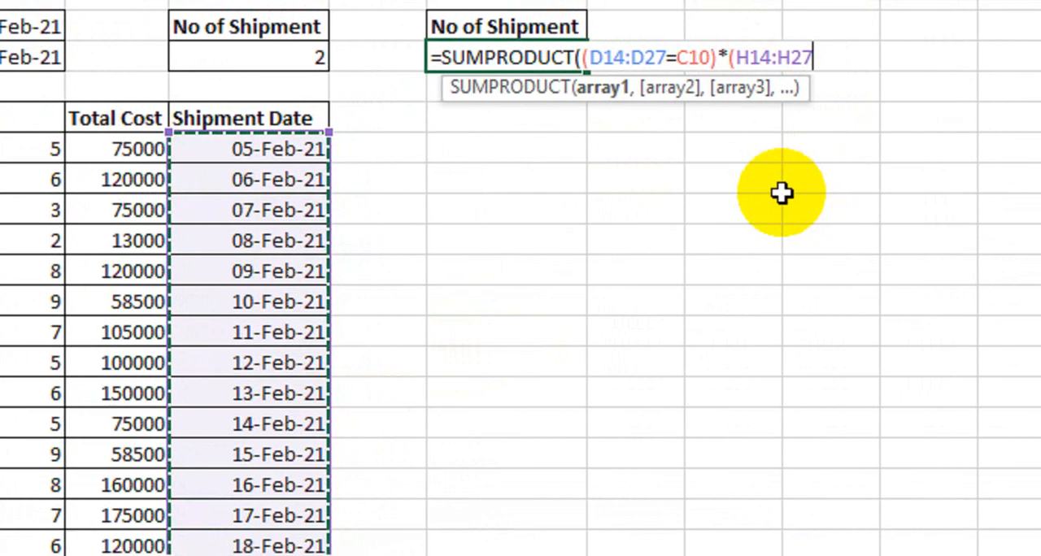
pyautogui.write('>=')
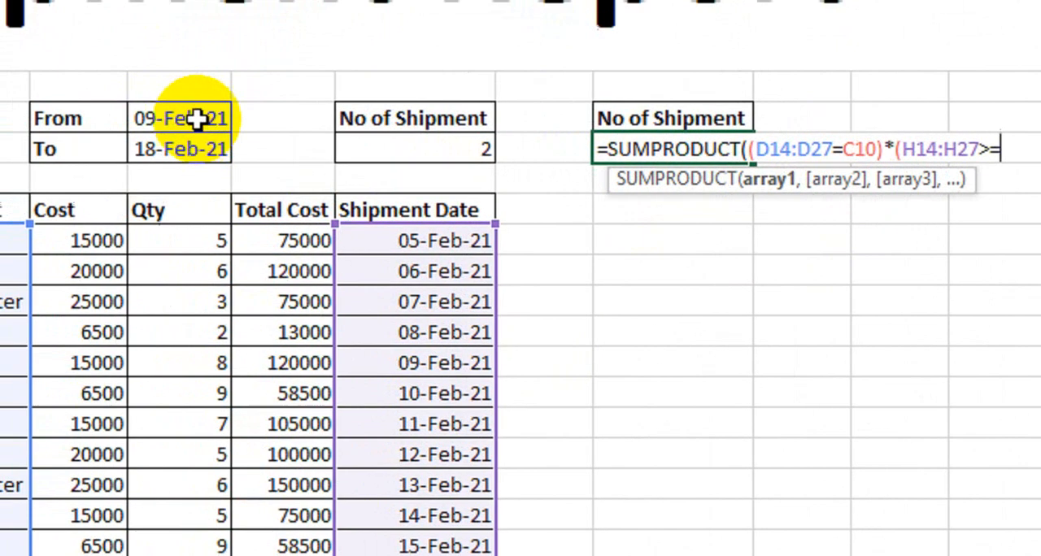
pyautogui.click(25, 31)
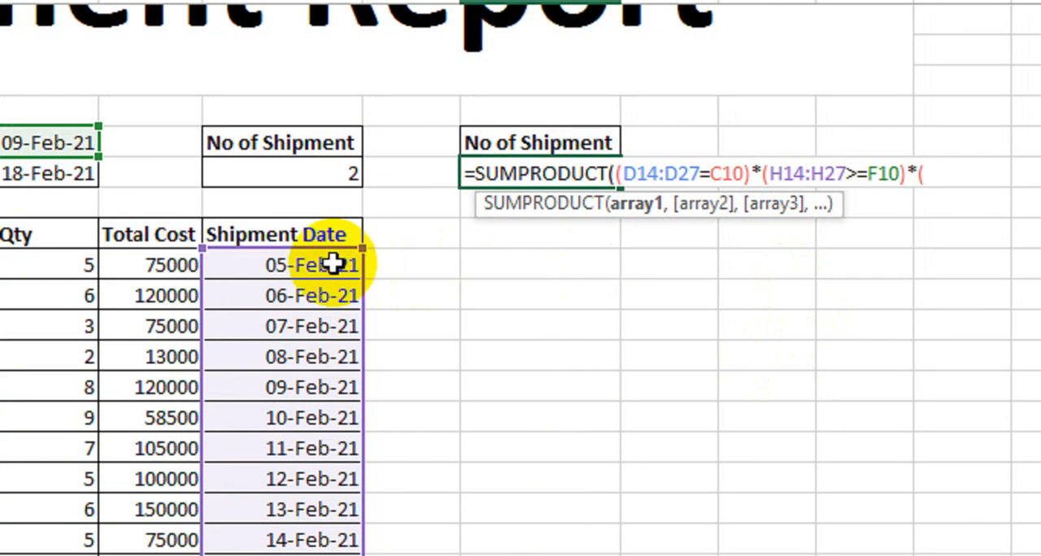
# Multiply by the To date condition (H14:H27<=F11), and complete the SUMPRODUCT formula
pyautogui.moveTo(332, 264); pyautogui.dragTo(379, 460)
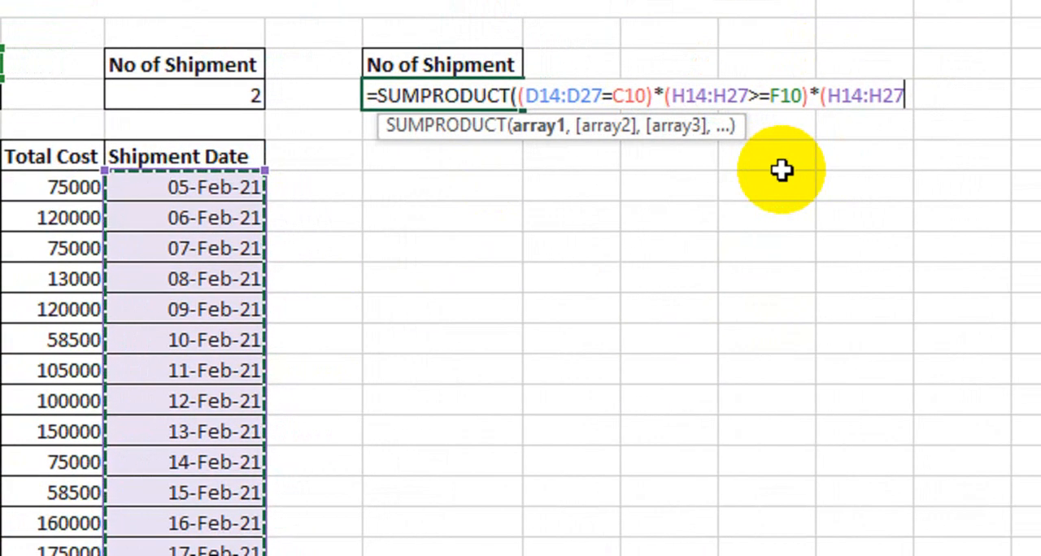
pyautogui.write('<=')
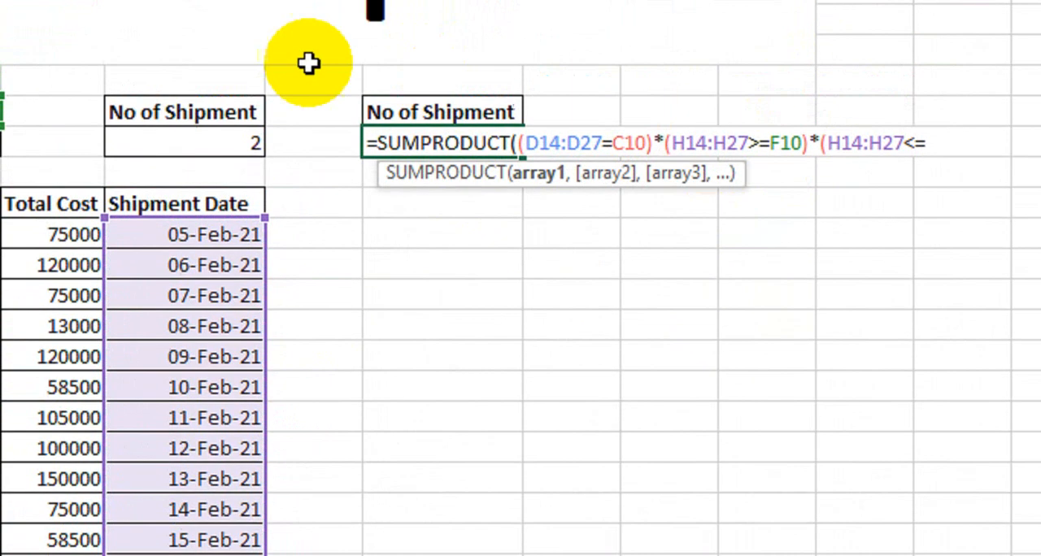
pyautogui.click(117, 162)
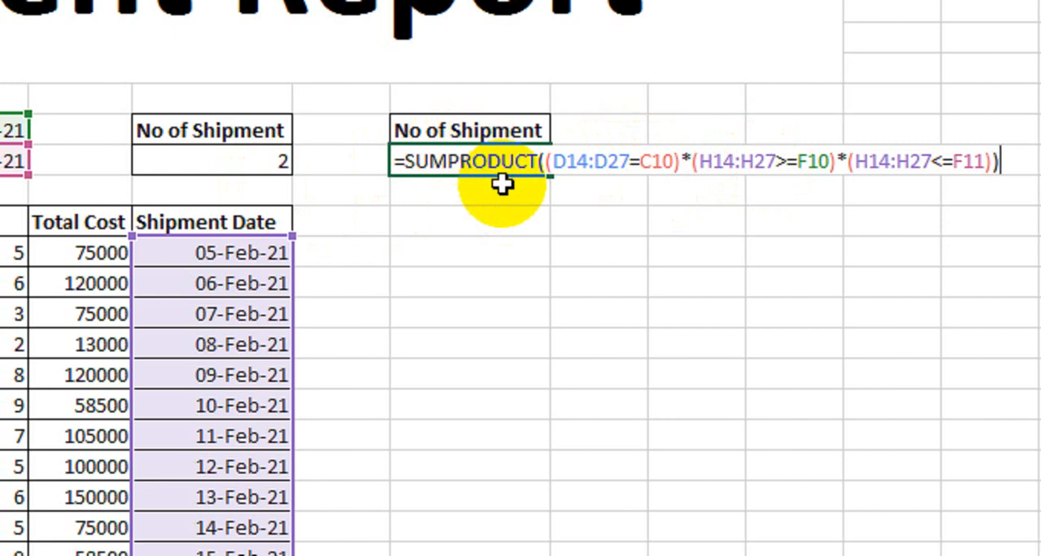
pyautogui.press('Return')
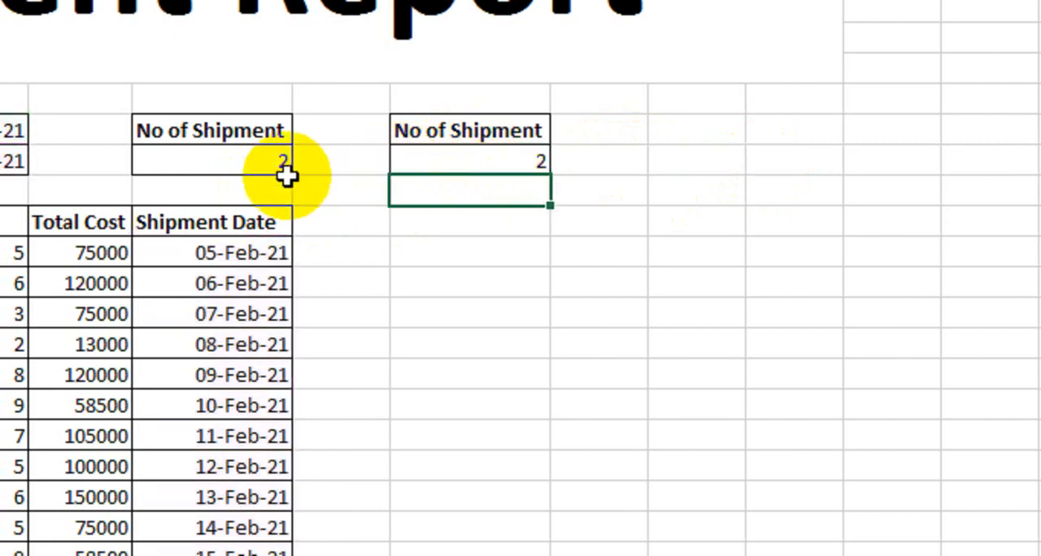
# Compare the COUNTIFS and SUMPRODUCT result cells, and set the From date to 05-Feb-21
pyautogui.click(195, 161)
pyautogui.click(456, 159)
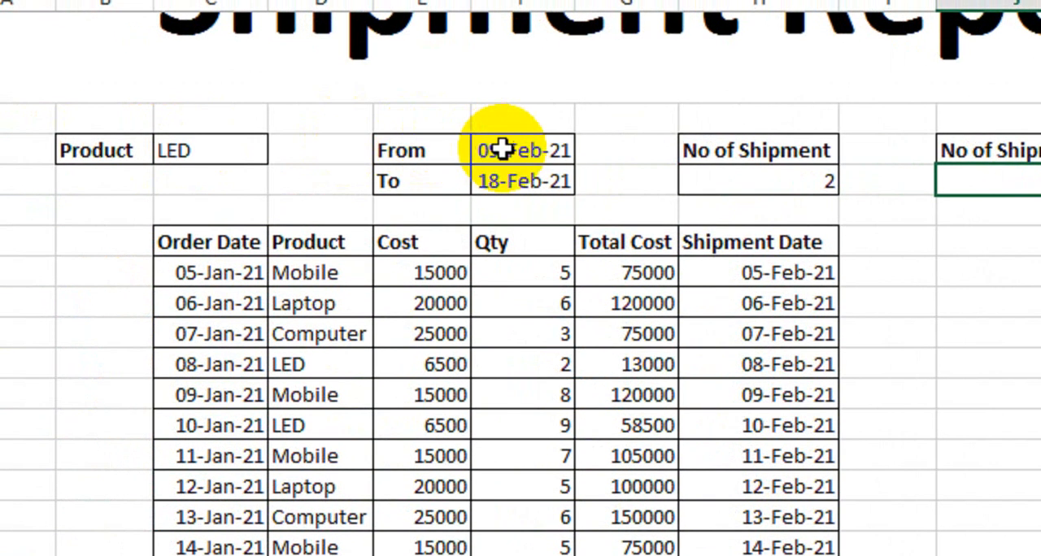
pyautogui.click(521, 145)
pyautogui.click(587, 145)
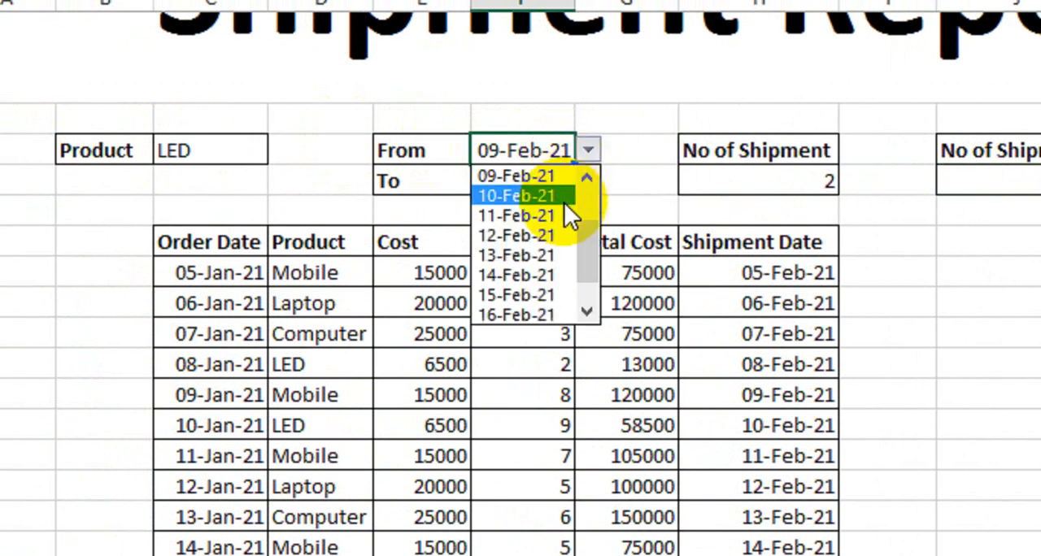
pyautogui.click(590, 193)
pyautogui.click(544, 174)
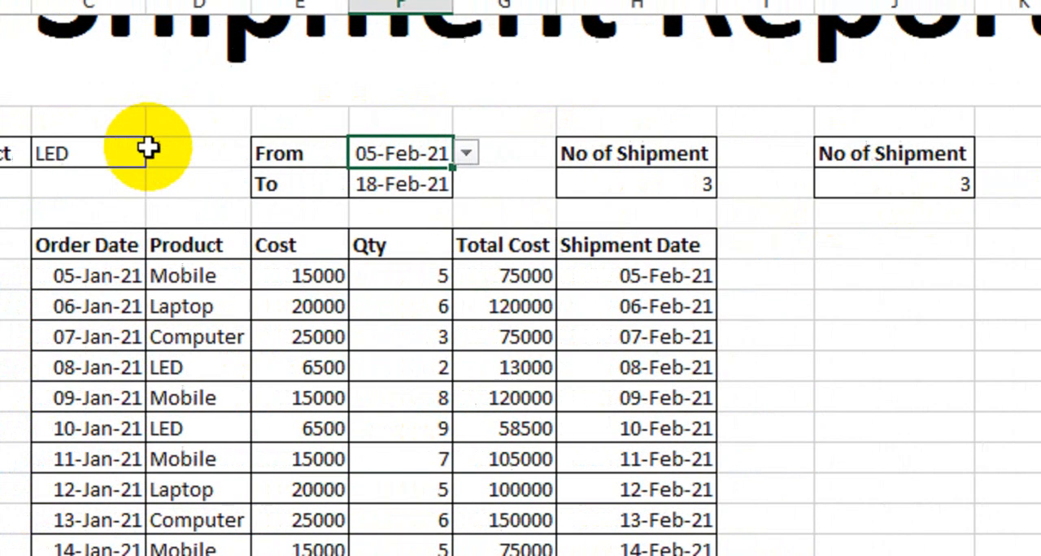
# Try Computer as the Product and finally set it to Laptop, to check that both shipment counts agree
pyautogui.click(252, 150)
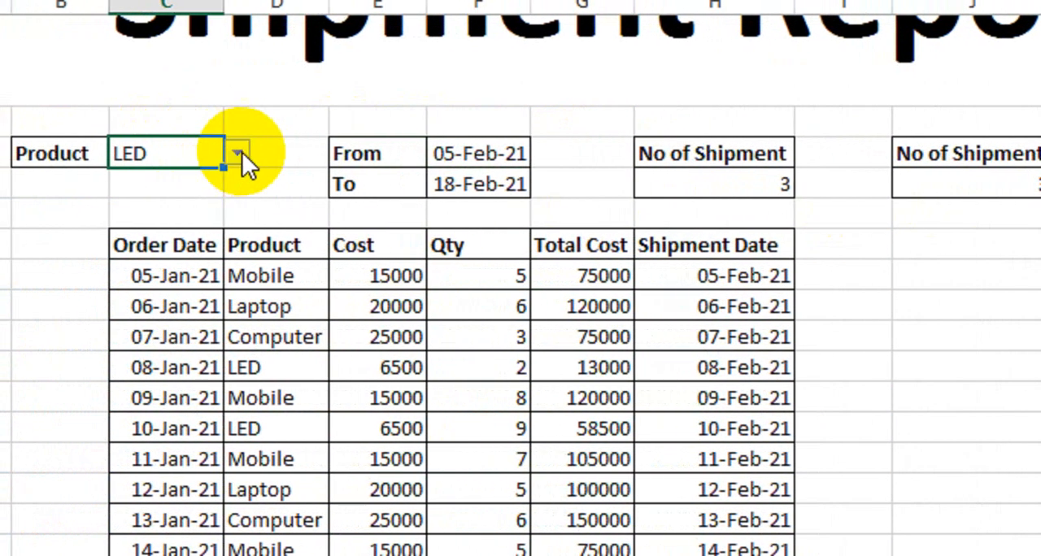
pyautogui.click(239, 152)
pyautogui.click(210, 217)
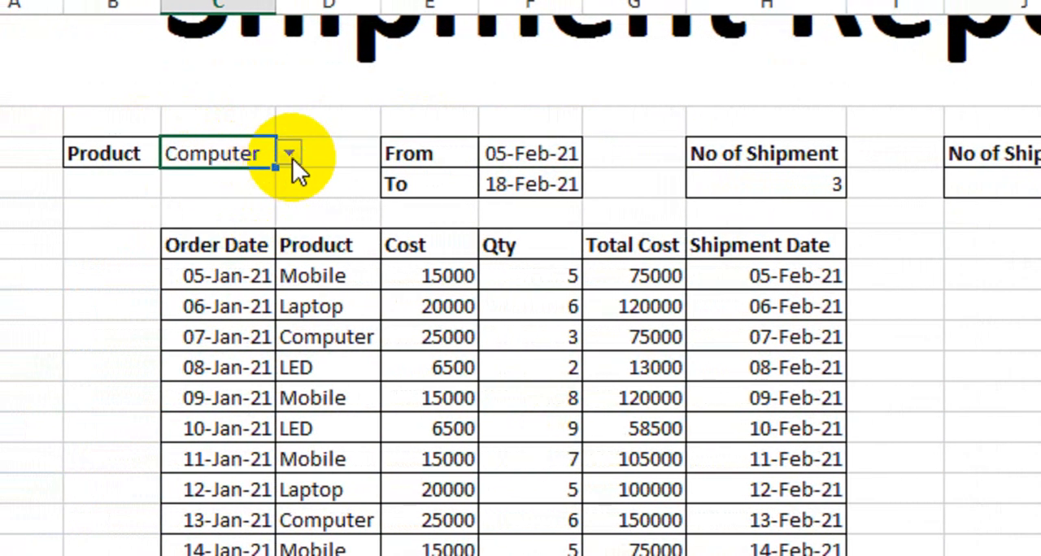
pyautogui.click(290, 153)
pyautogui.click(271, 198)
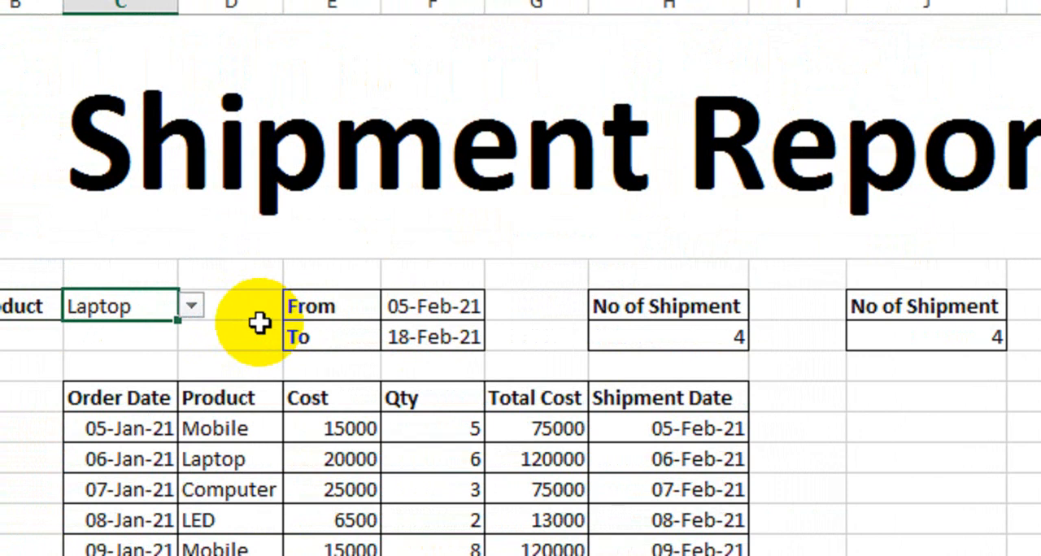
pyautogui.click(249, 336)
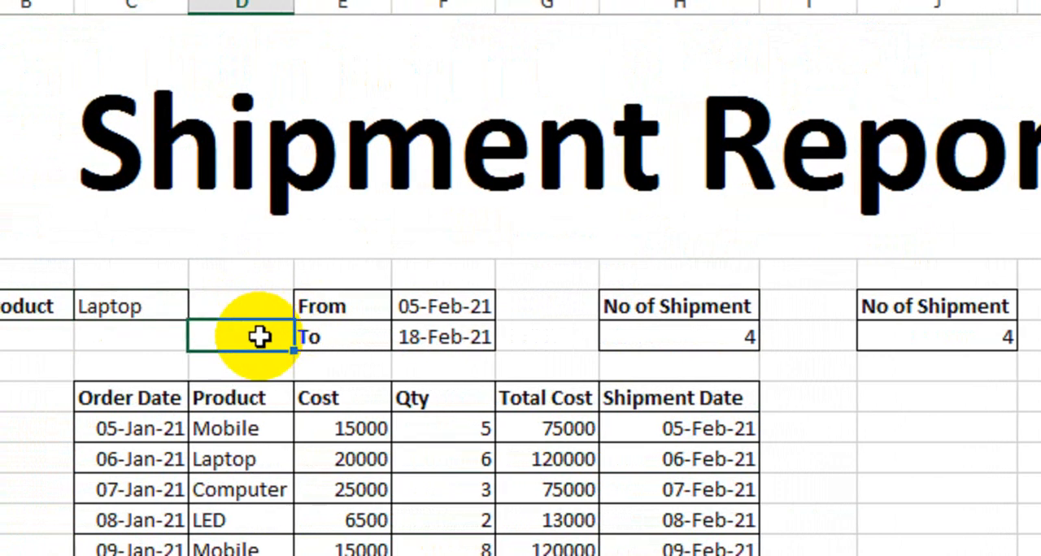